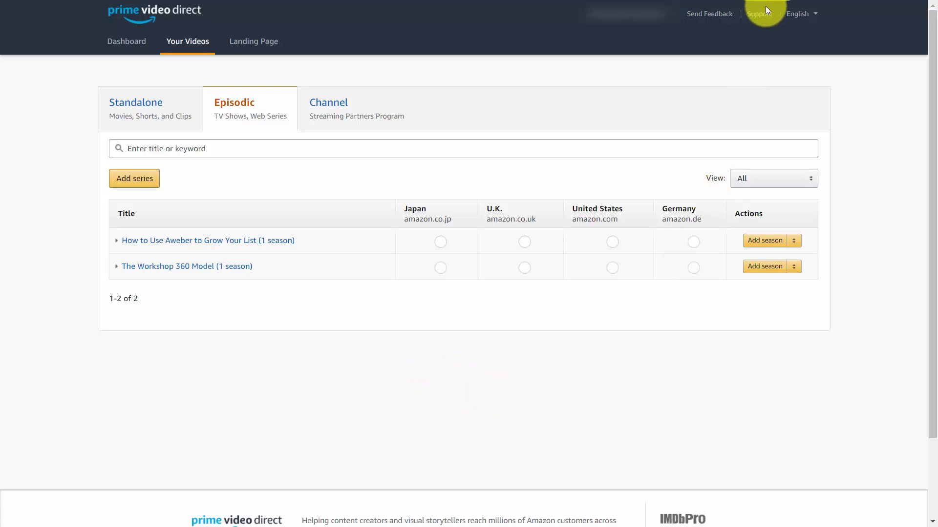
Step: Open the Promote your titles article in the Prime Video Direct publishing help and read through its linking and marketing guidance
click(756, 15)
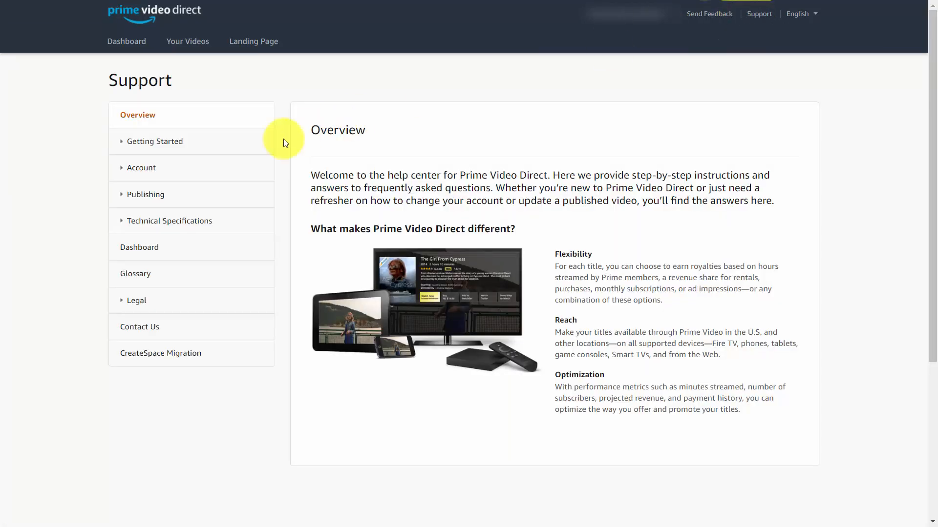
click(145, 197)
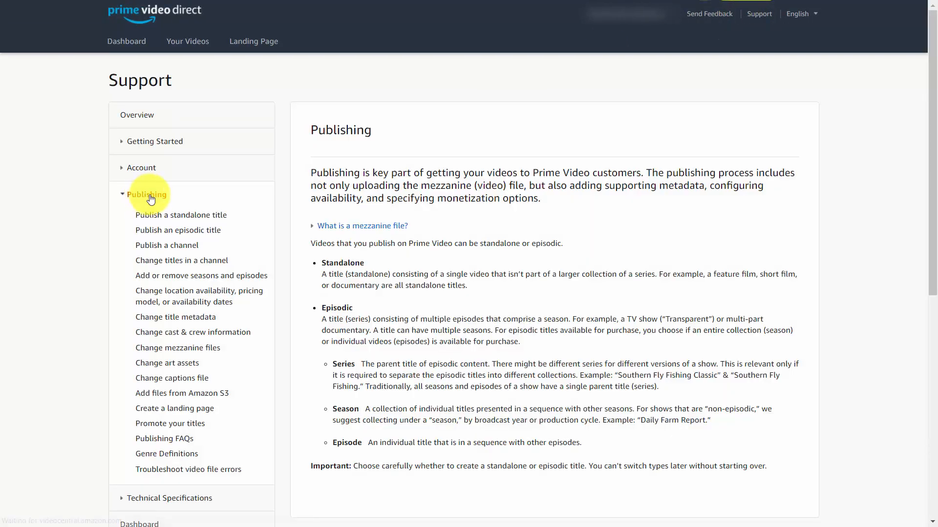
click(167, 425)
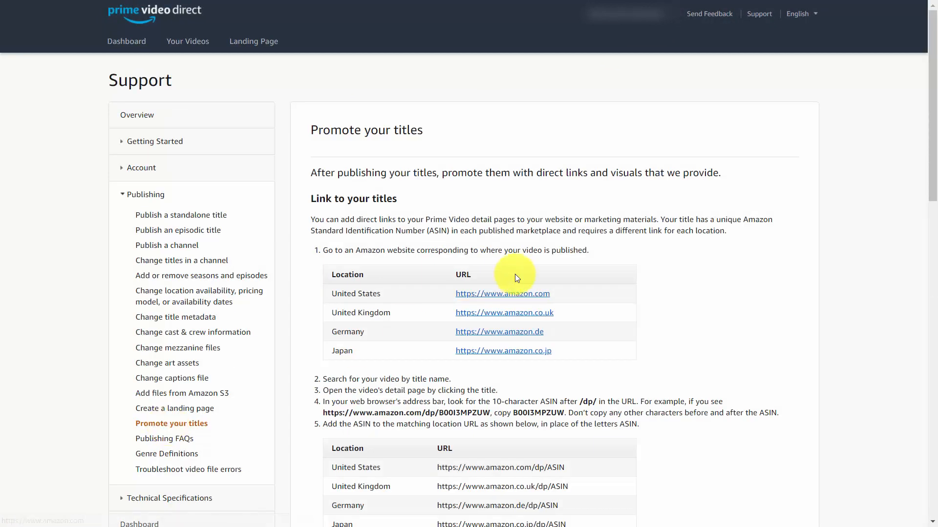
scroll(515, 274, down, 5)
scroll(515, 273, down, 7)
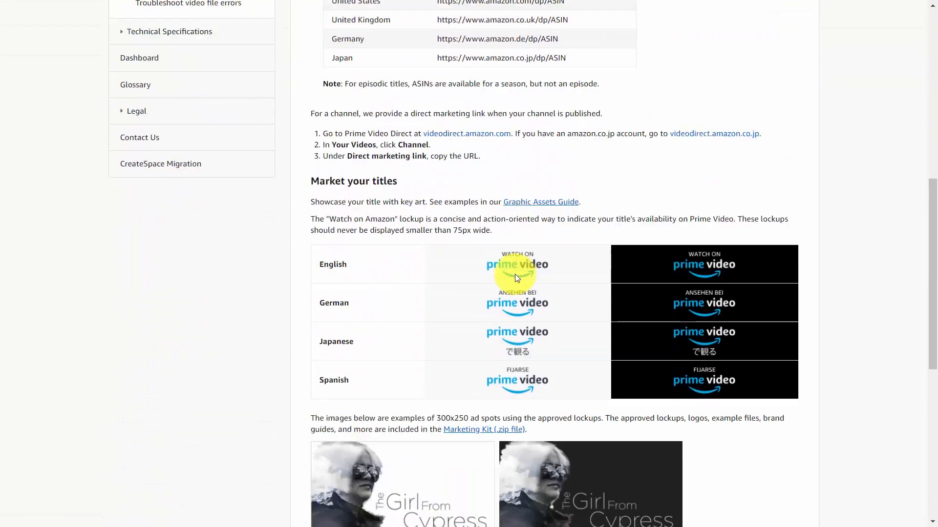
scroll(515, 274, down, 1)
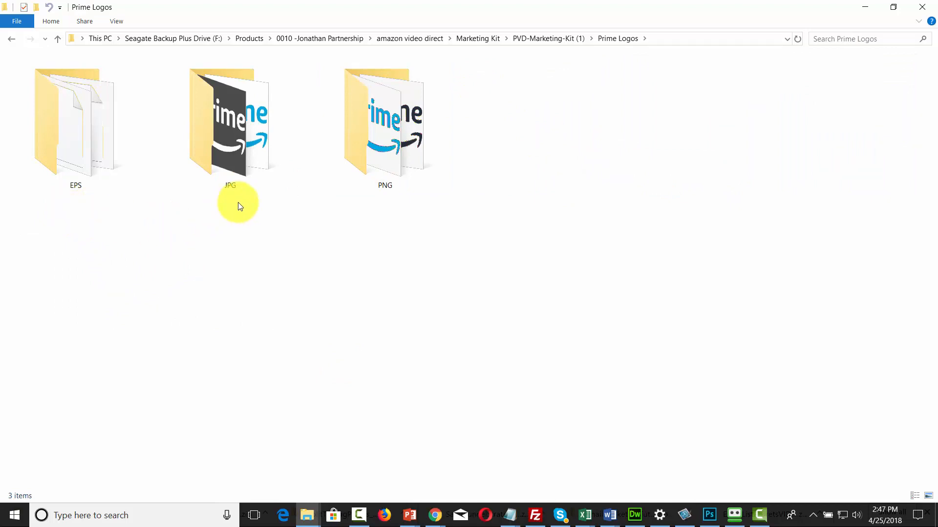
Step: Inspect the PNG and black primary logo files in the PVD-Marketing-Kit (1) folder and view the TVOD brand guide PDF
double_click(385, 205)
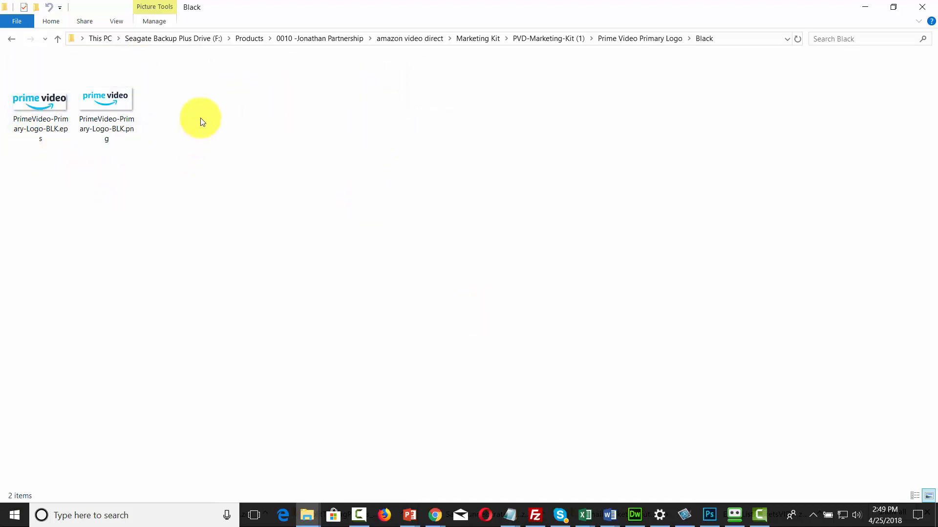
click(12, 113)
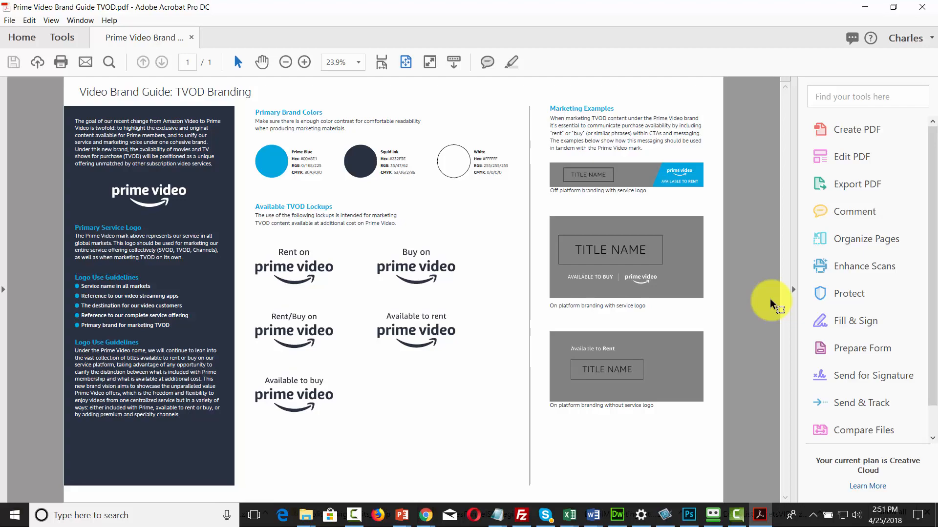
key(alt+Tab)
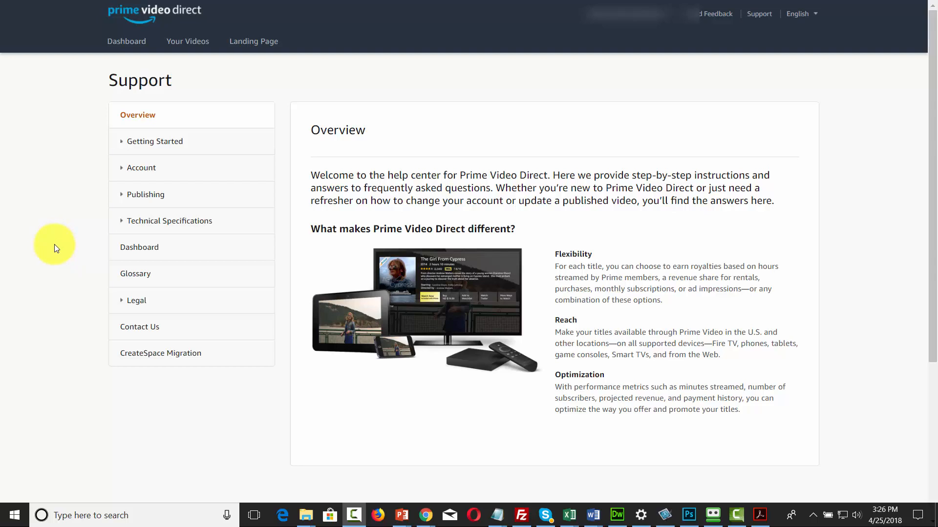
Step: Read the Content Policy Guidelines in the Prime Video Direct legal help, expanding the details on poor customer experience
click(147, 306)
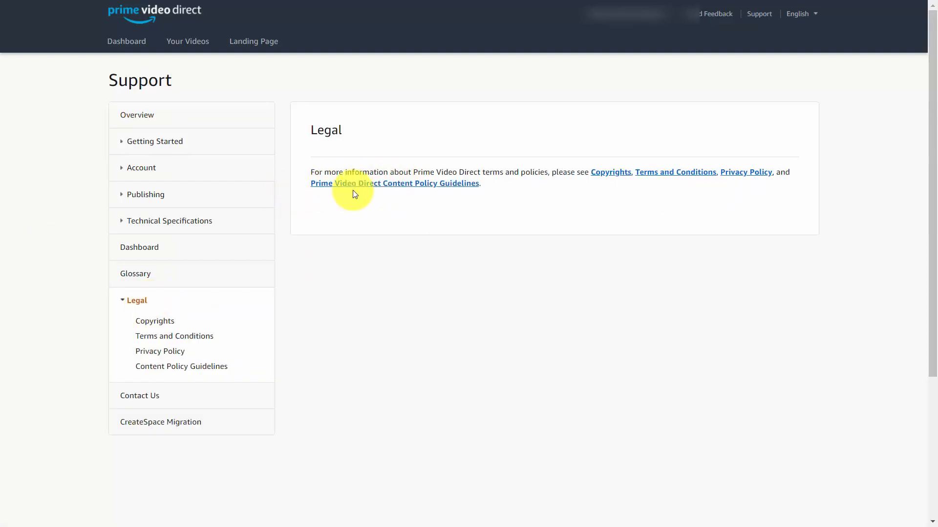
click(400, 183)
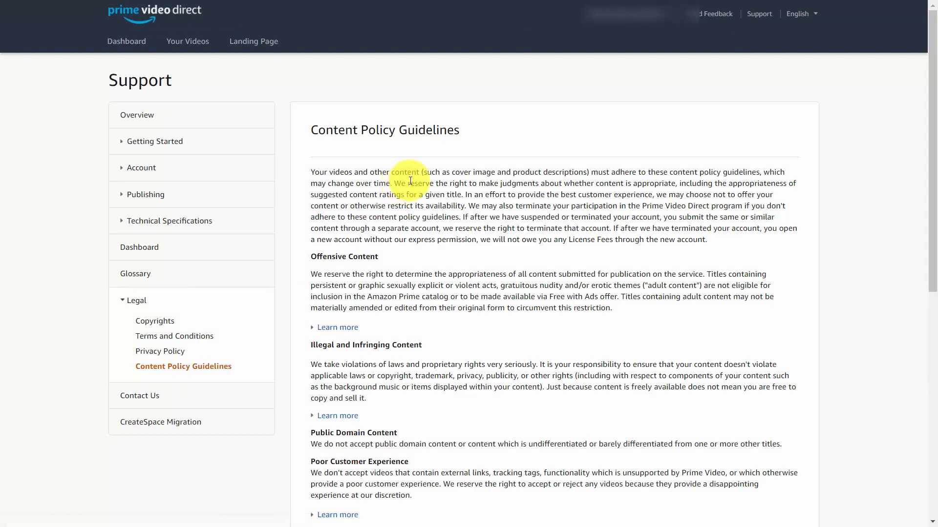
scroll(401, 183, down, 3)
scroll(415, 180, down, 1)
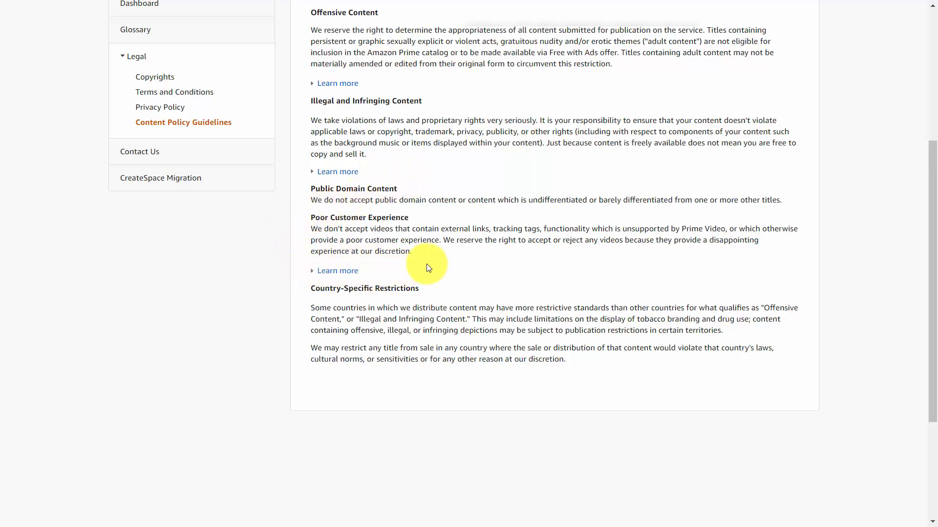
click(338, 271)
scroll(391, 220, down, 3)
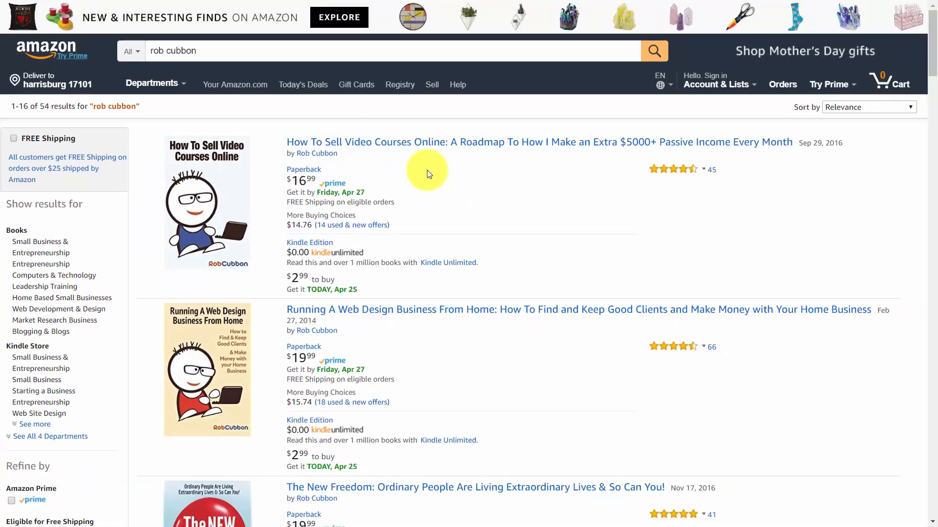
Step: Browse the author's Amazon search results for the video series on starting, managing and scaling an online business
scroll(426, 170, down, 20)
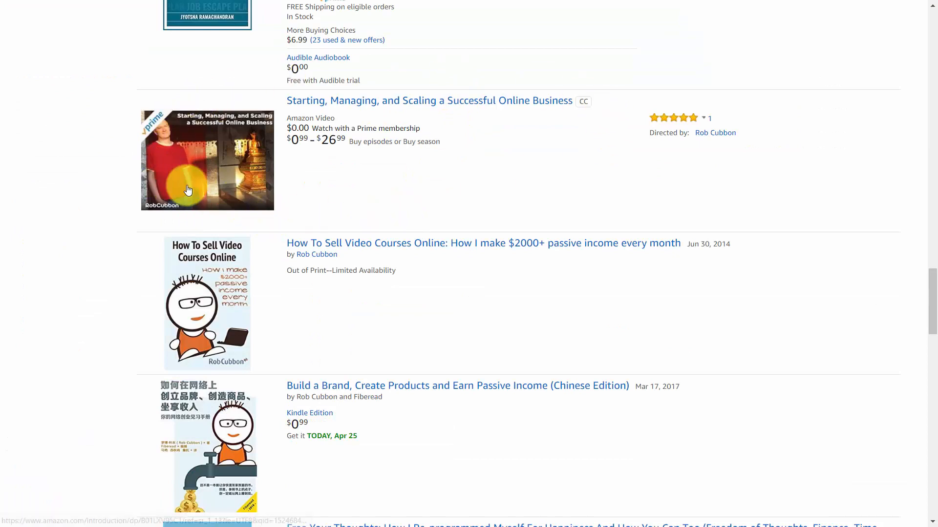
scroll(372, 278, up, 20)
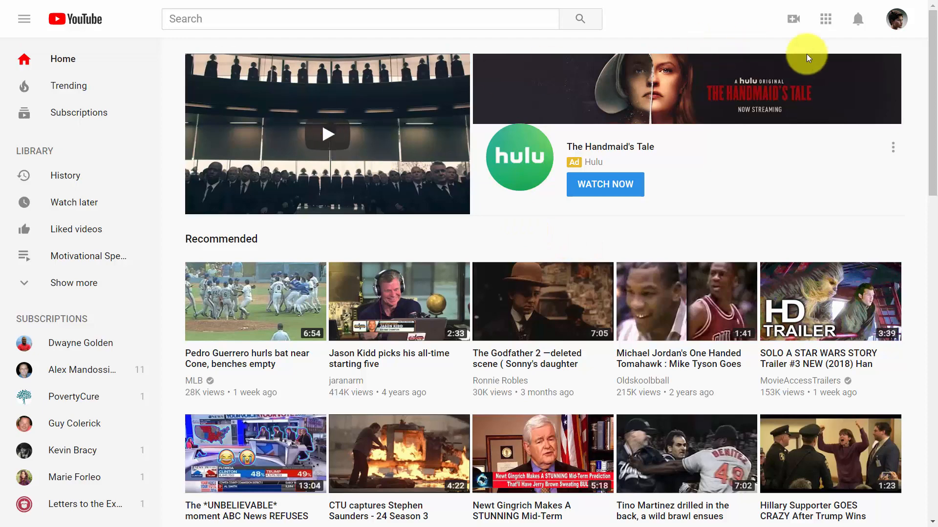
Step: Check YouTube's video creation options and open the additional options for "My first video" in the Video Manager
click(795, 23)
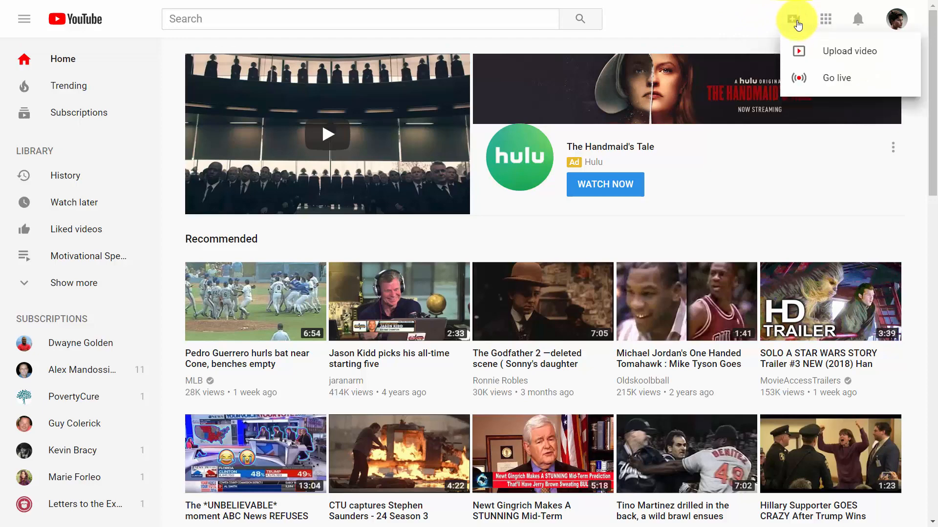
click(799, 80)
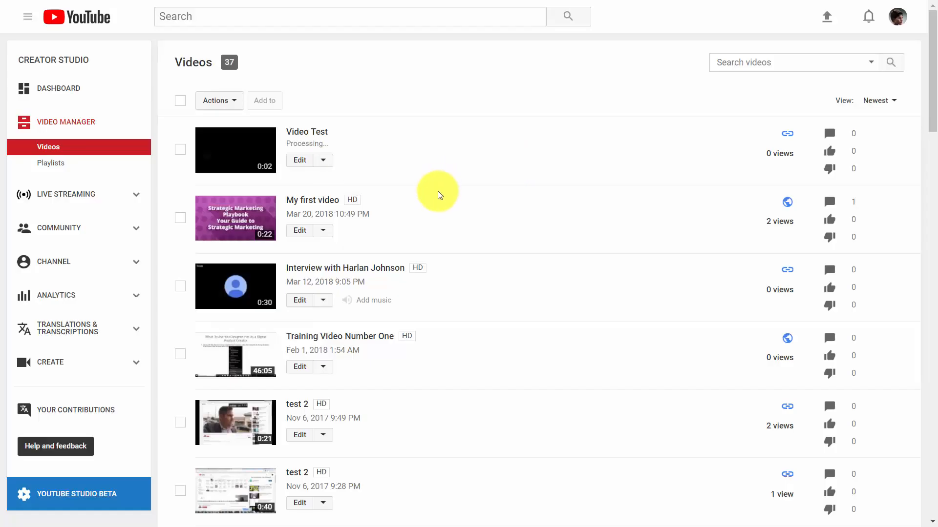
click(322, 231)
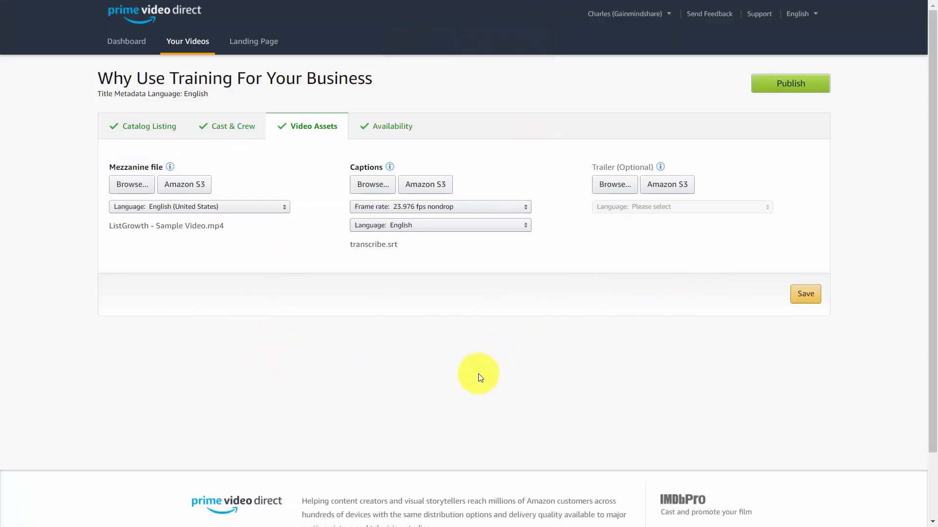
Step: In Prime Video Direct, add My first video.mp4 as the title's optional trailer and save the video assets
click(610, 187)
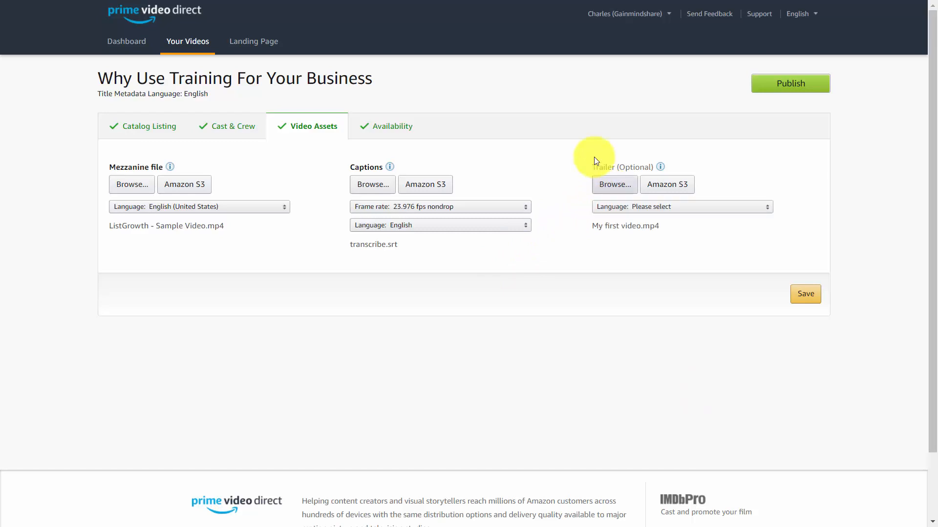
click(804, 297)
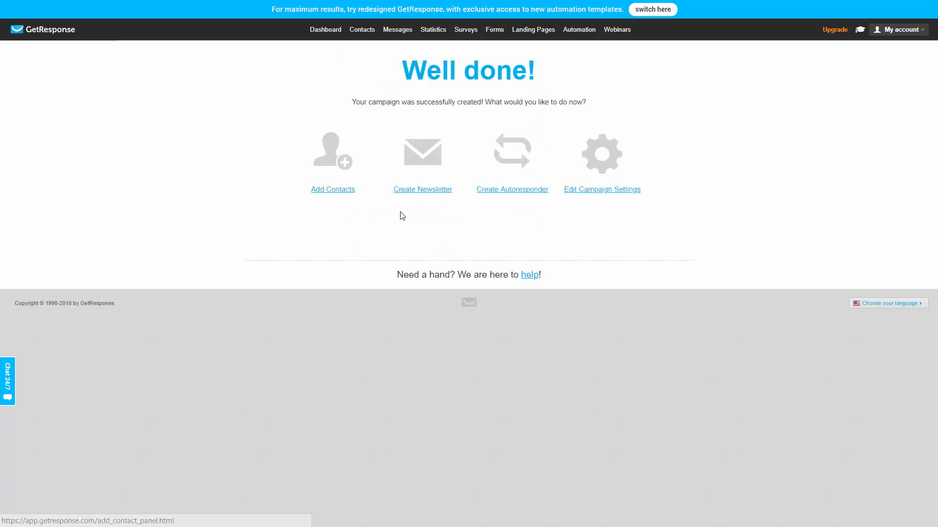
Step: In GetResponse, review the amazondotcom campaign's general and profile settings and set its confirmation page to Custom URL
click(589, 190)
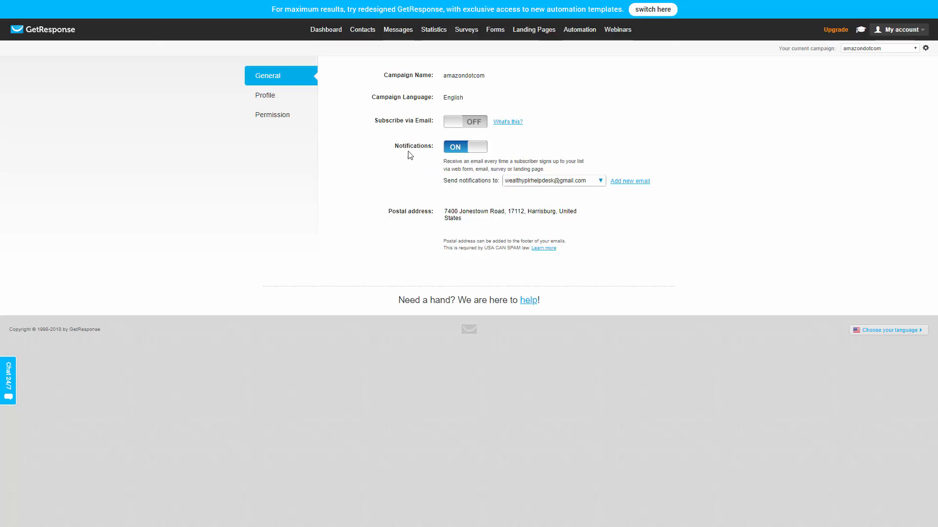
click(272, 102)
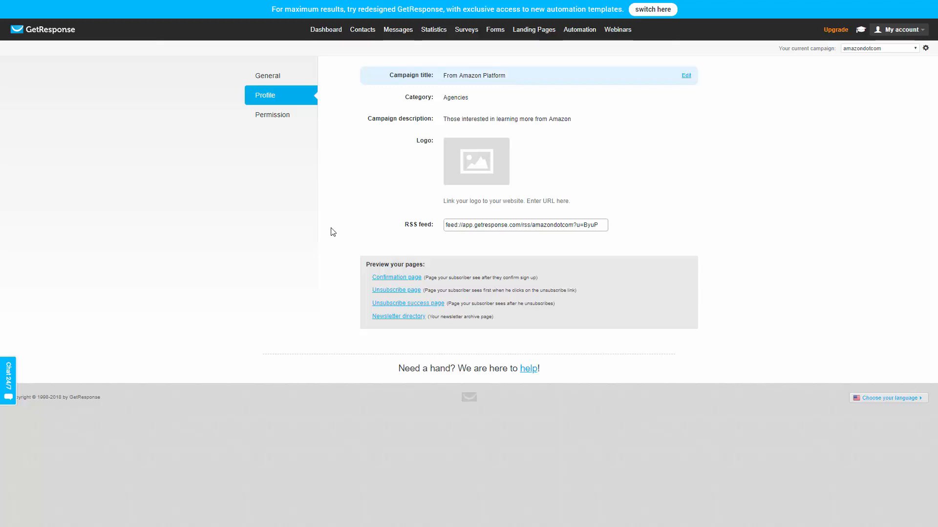
click(465, 161)
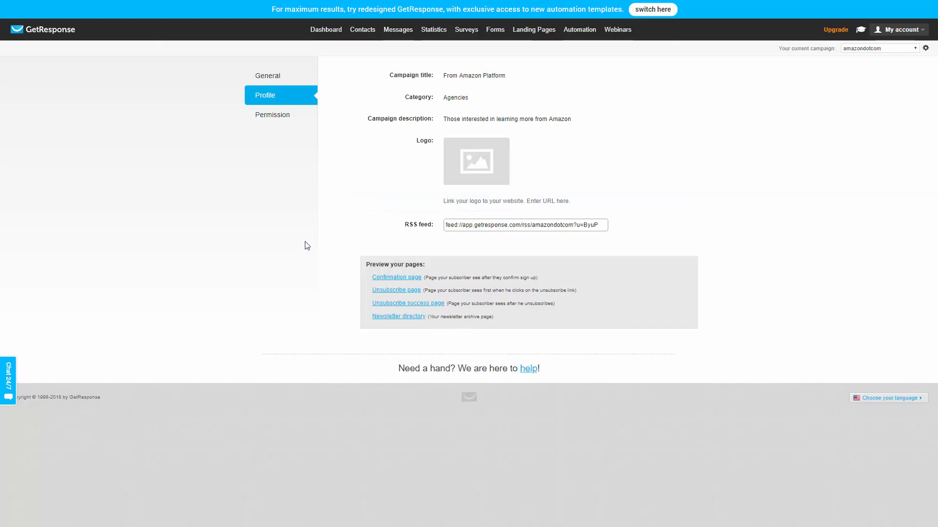
click(269, 118)
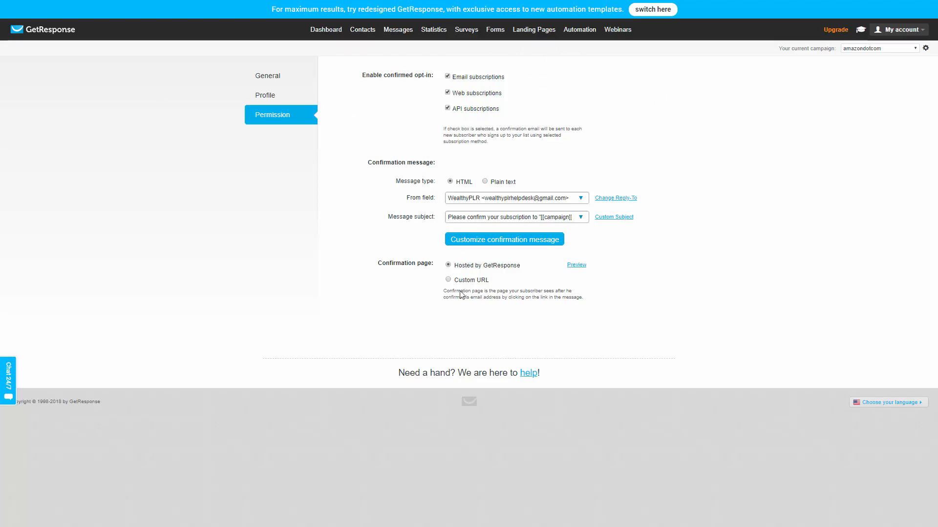
click(448, 280)
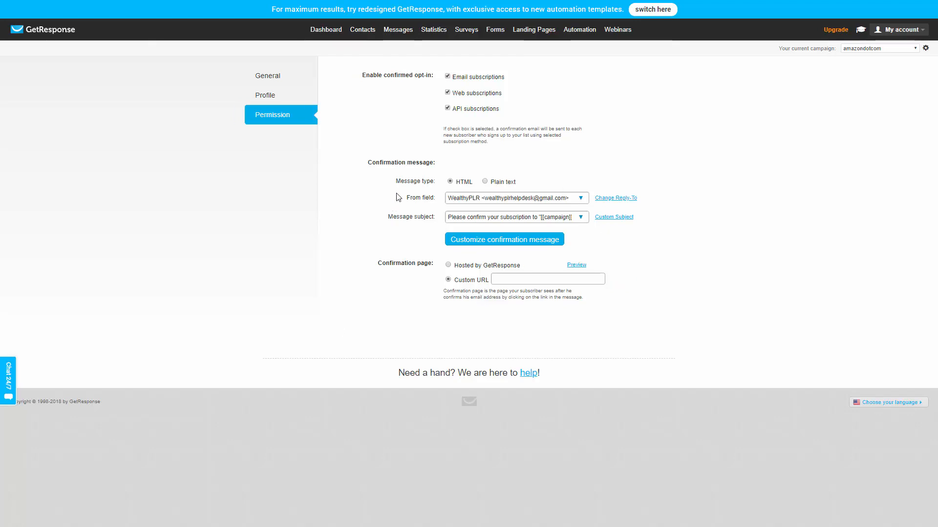
Step: Create a sign-up form for the amazondotcom campaign, check its thank-you page and save it
mouse_move(496, 24)
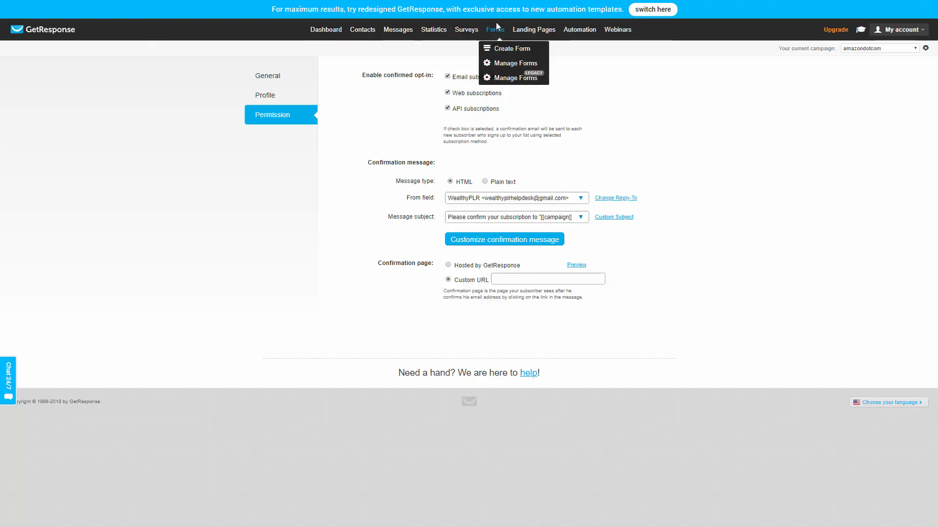
click(501, 49)
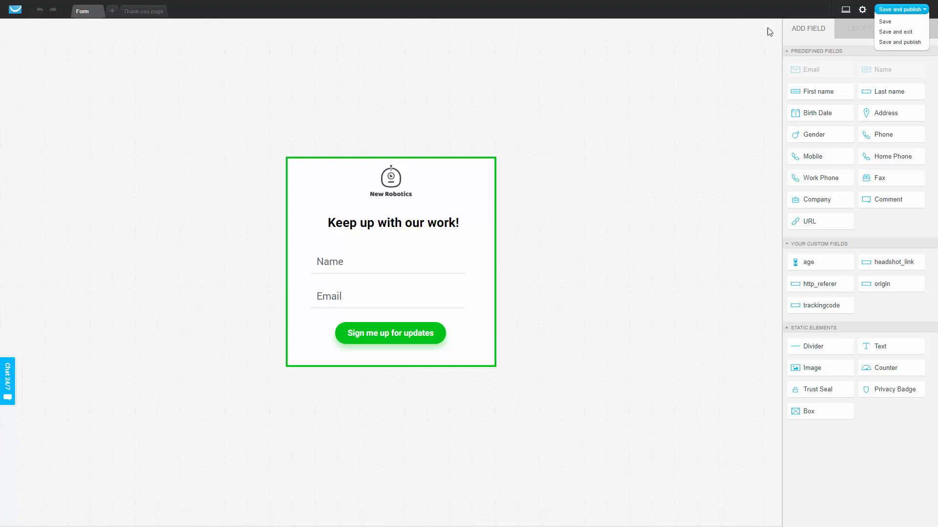
click(140, 10)
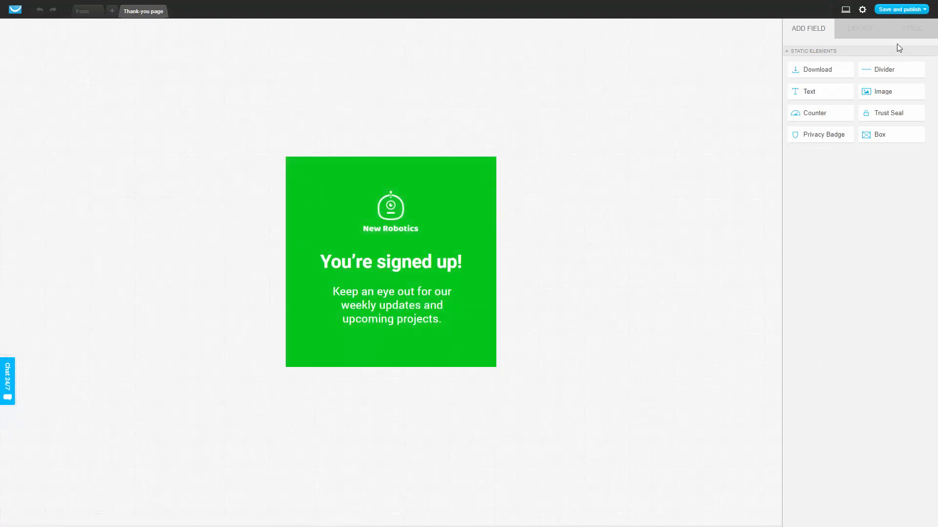
mouse_move(924, 9)
click(885, 21)
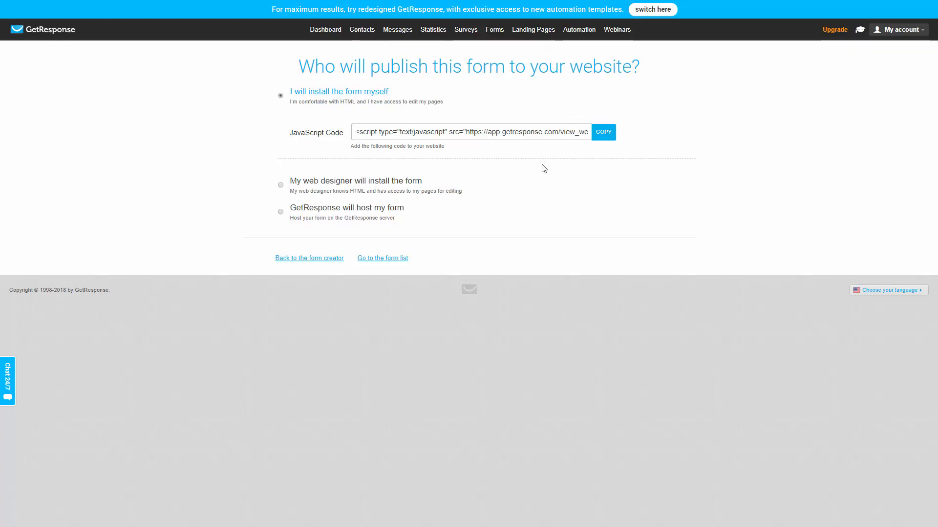
Step: Choose to have GetResponse host the form and copy its form link
click(282, 212)
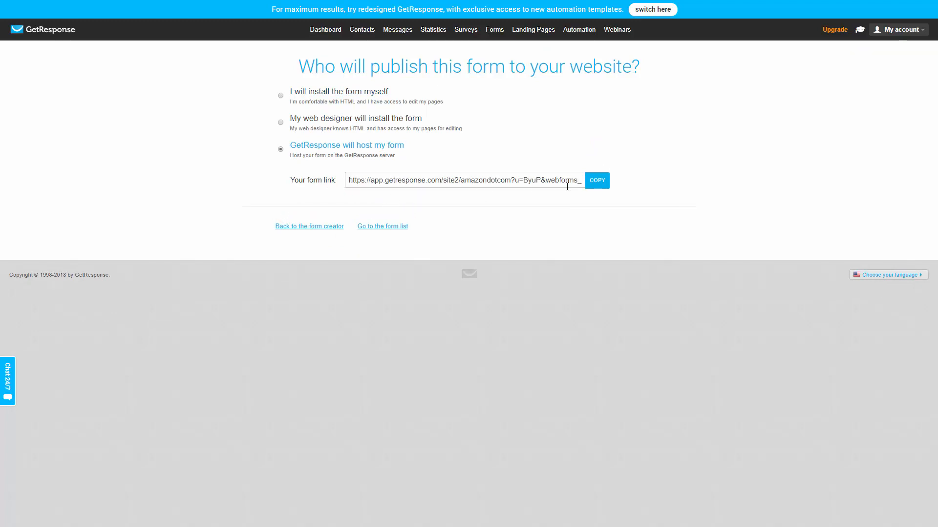
click(593, 187)
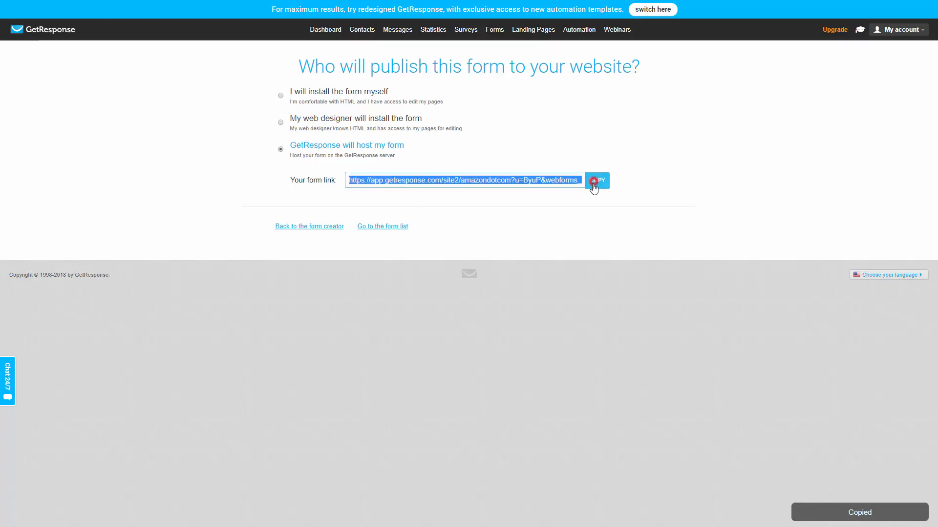
right_click(430, 179)
click(449, 187)
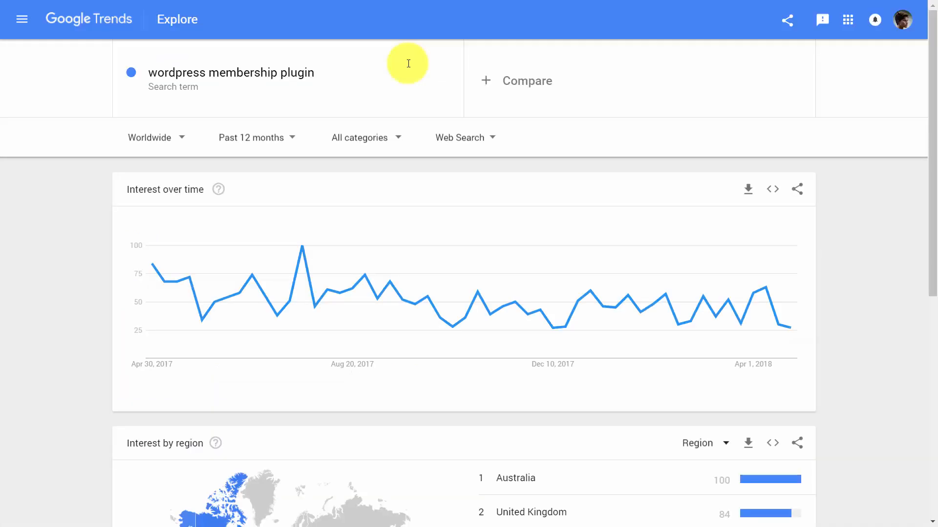
Step: In Google Trends, set the time range for "wordpress membership plugin" to Past 90 days
click(277, 145)
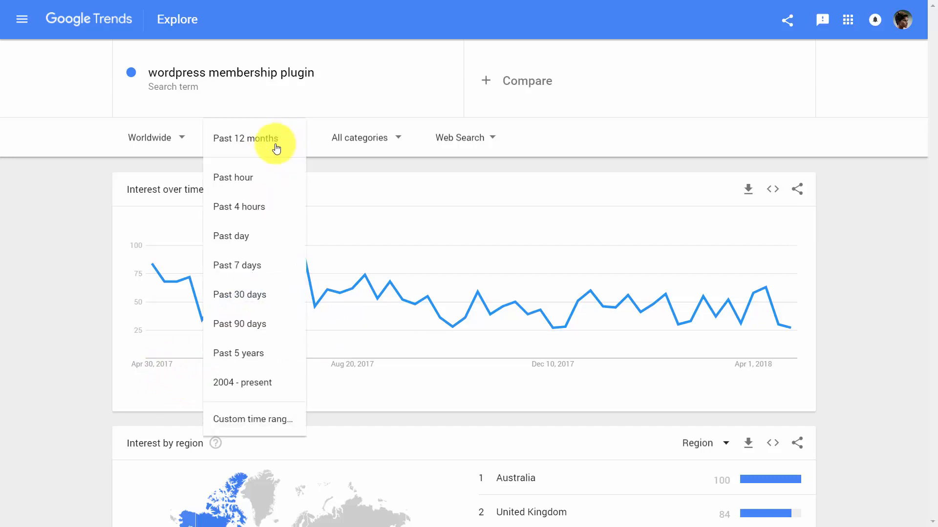
click(239, 324)
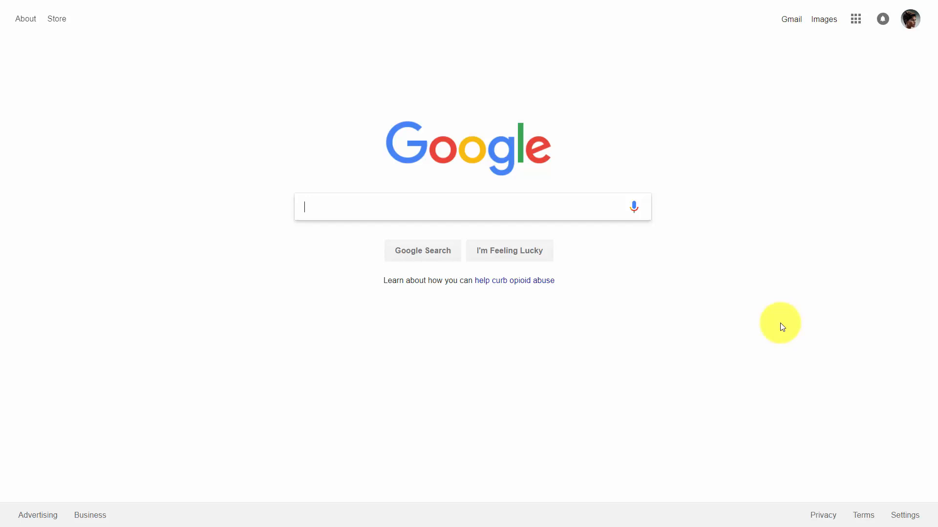
Step: Search Google for "free amazon keyword tool", look up "wordpress membership" in Sonar, and browse the results
key(ctrl+v)
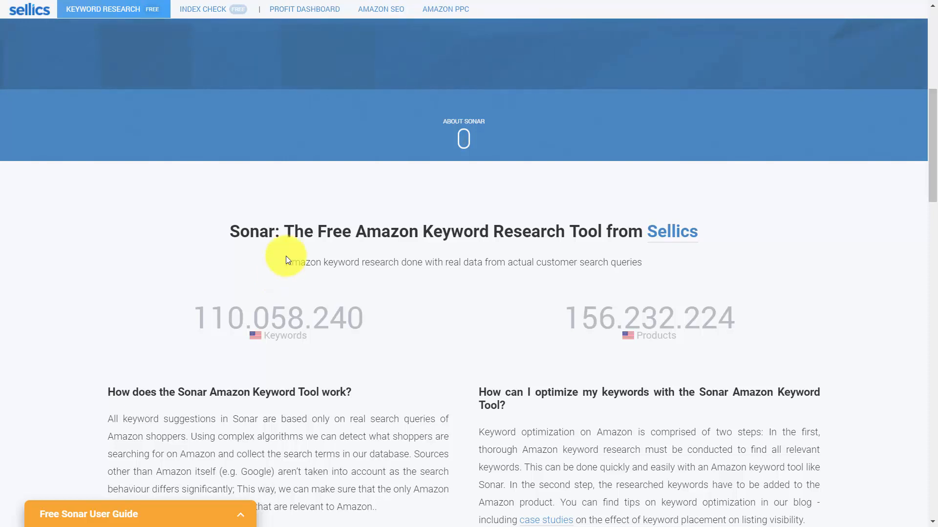
scroll(288, 260, up, 8)
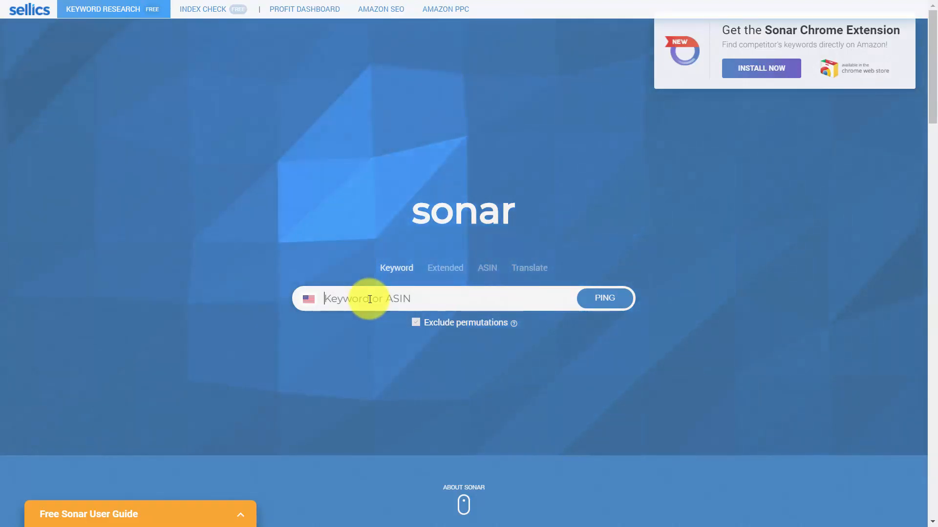
text(wordpress membership)
key(Return)
scroll(588, 295, down, 3)
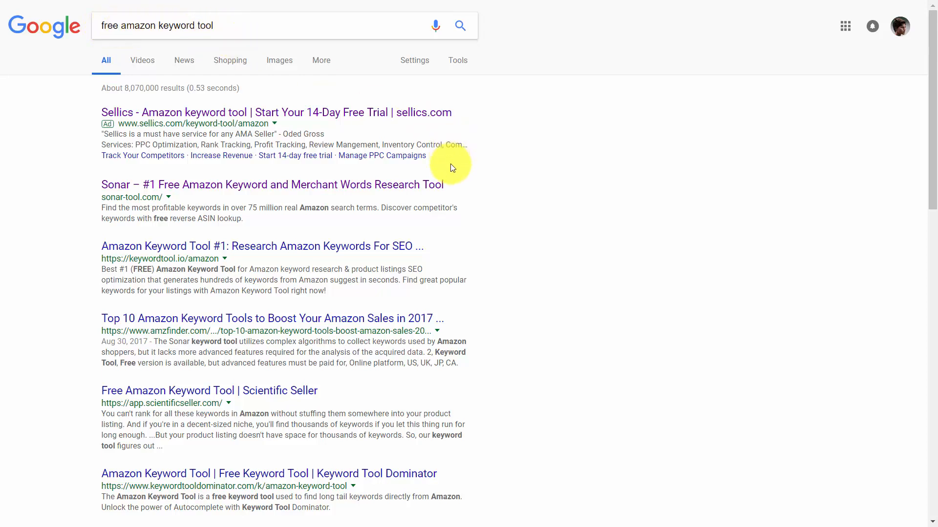
scroll(465, 178, down, 1)
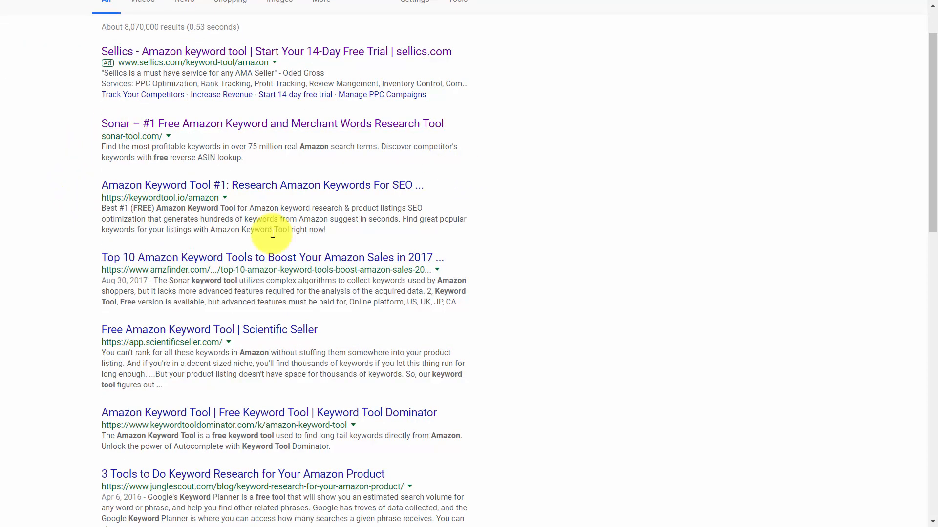
scroll(326, 234, up, 1)
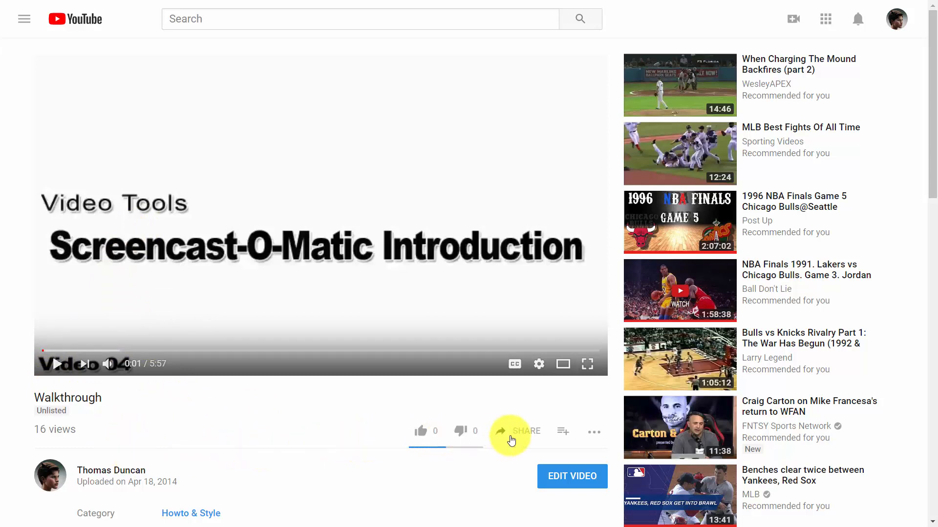
Step: Open the transcript of the Walkthrough video on YouTube and copy it with its timestamps into Notepad
click(592, 434)
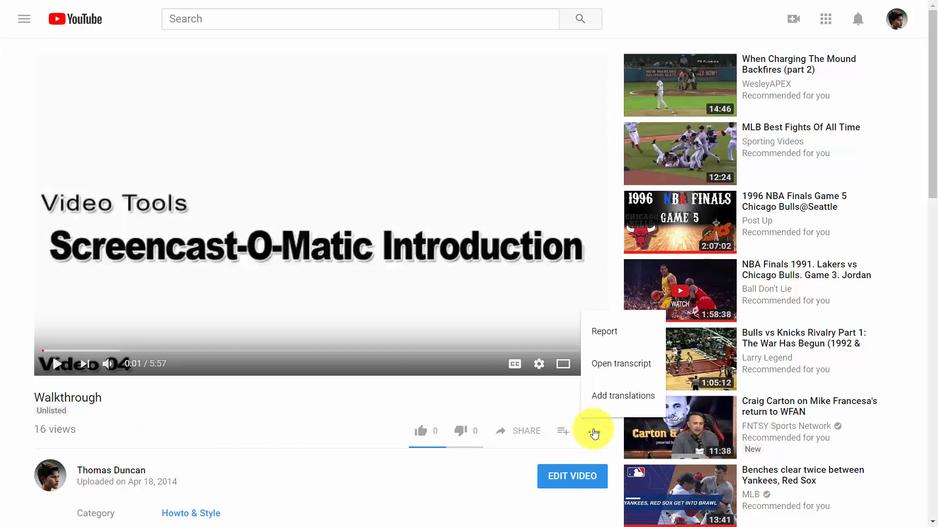
click(609, 368)
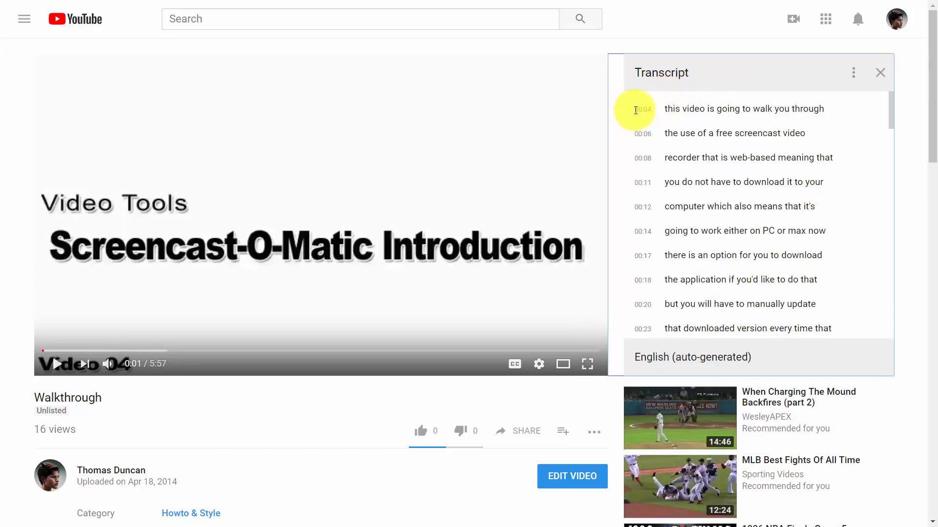
drag(635, 114, 682, 445)
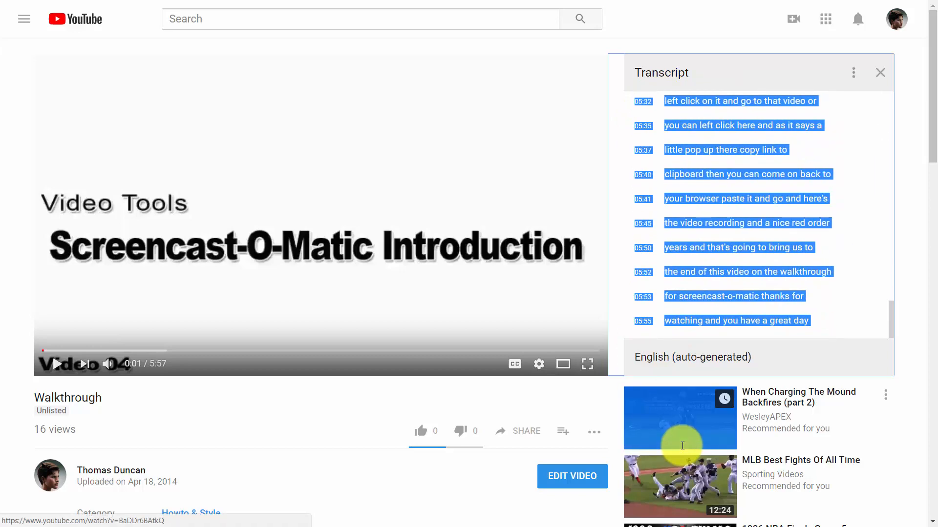
right_click(702, 273)
click(650, 287)
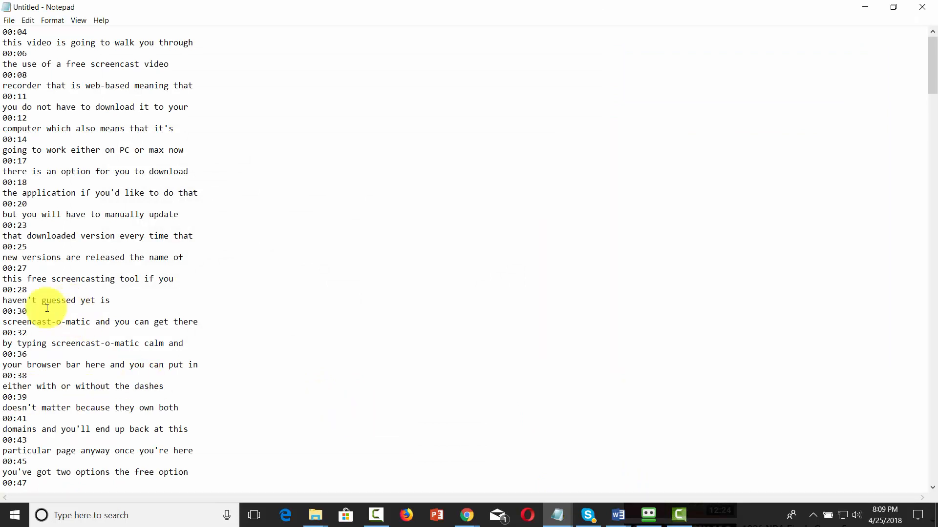
click(866, 8)
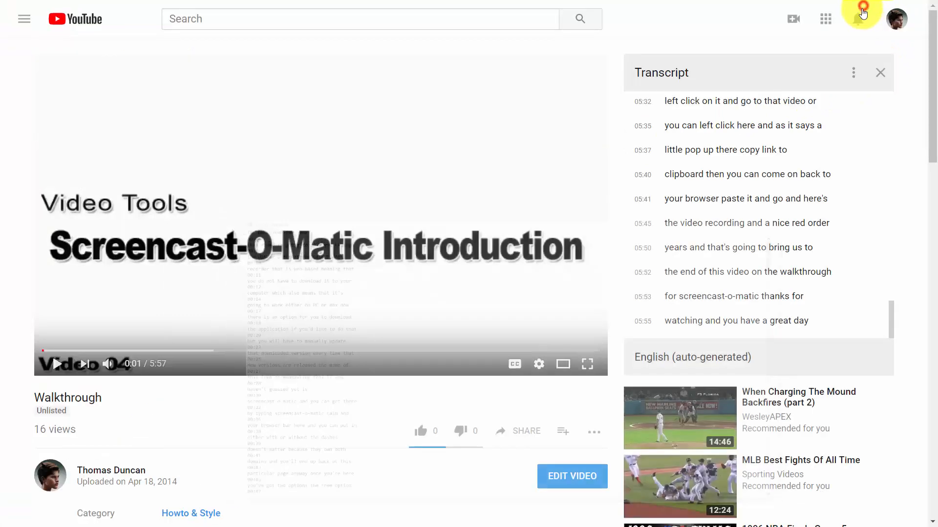
Step: Hide the timestamps in the Walkthrough video's transcript and copy the whole transcript text from start to end
click(853, 73)
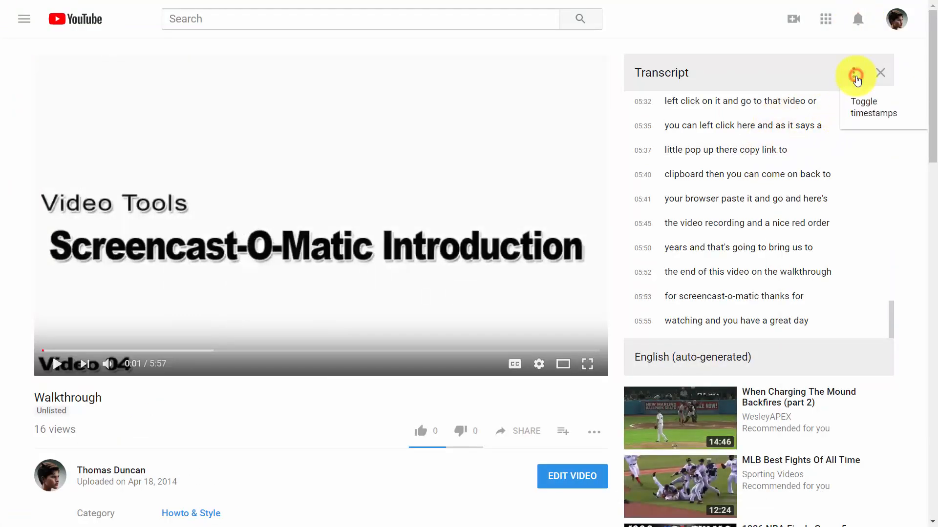
click(860, 104)
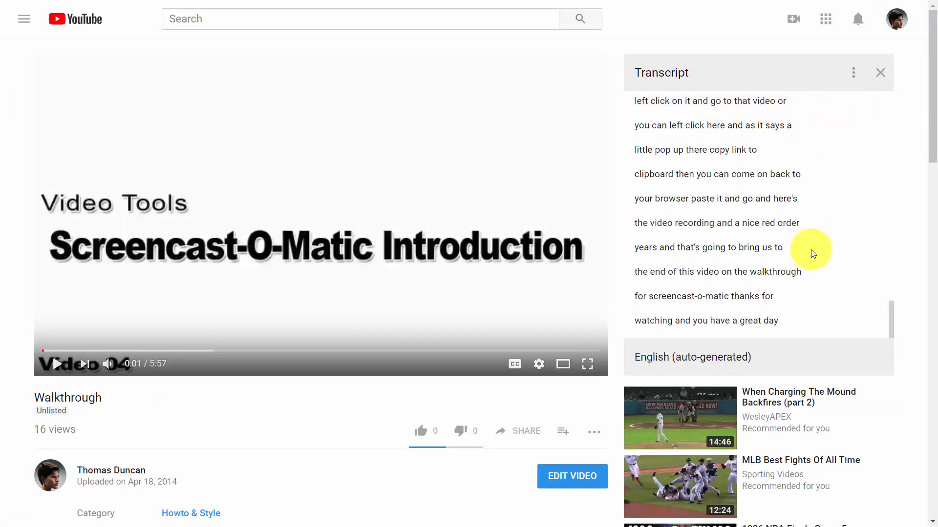
click(888, 328)
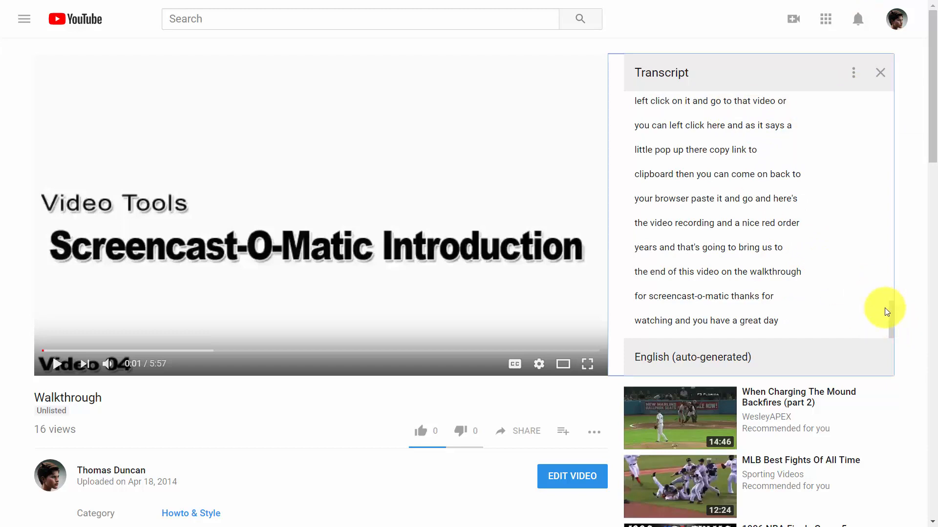
click(893, 317)
drag(893, 306, 889, 78)
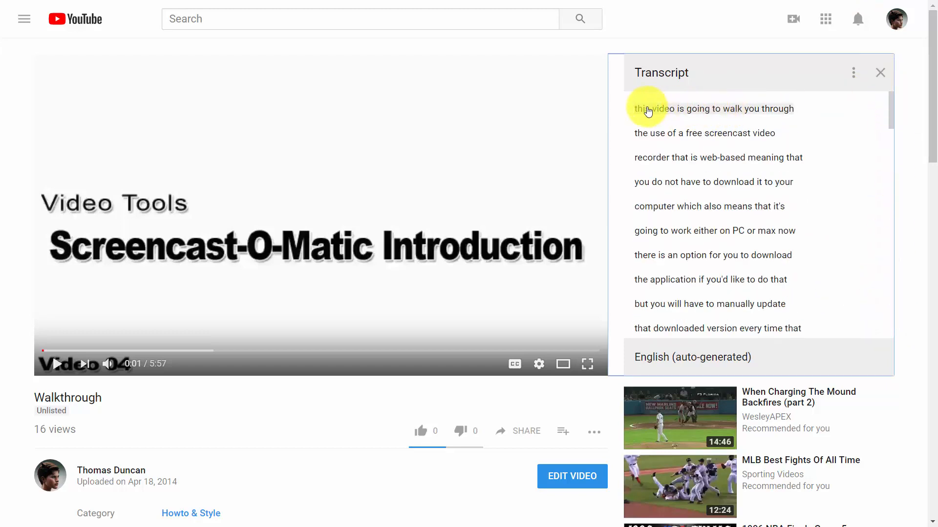
drag(634, 108, 669, 388)
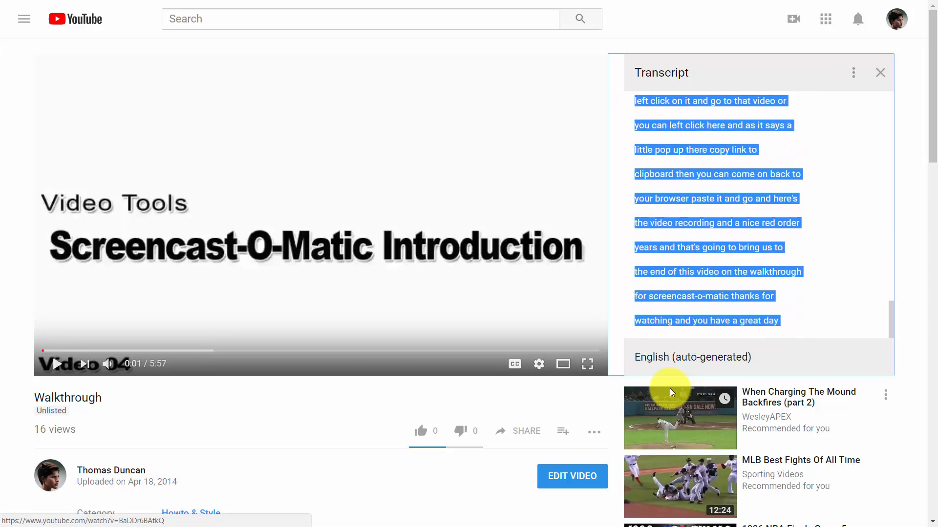
right_click(662, 272)
click(659, 275)
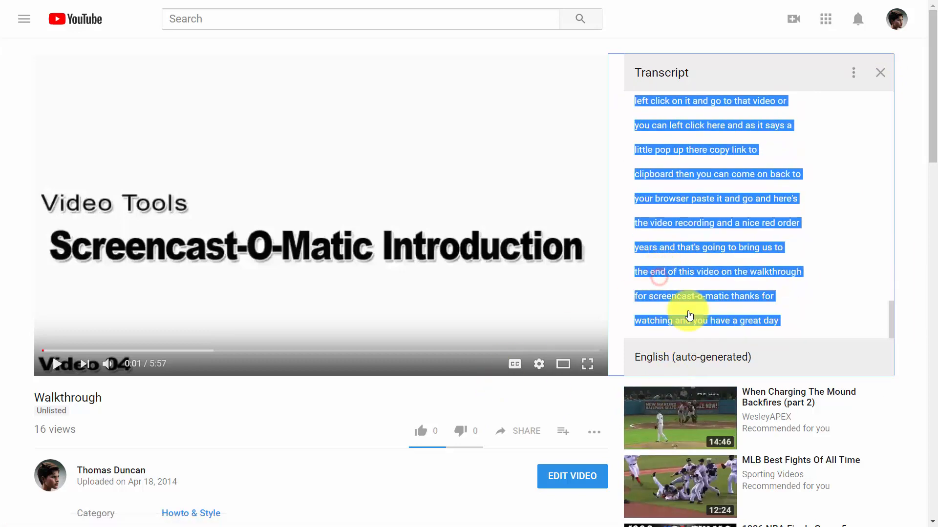
Step: Switch to Notepad, paste the timestamp-free transcript into the blank document and look through the text
key(alt+Tab)
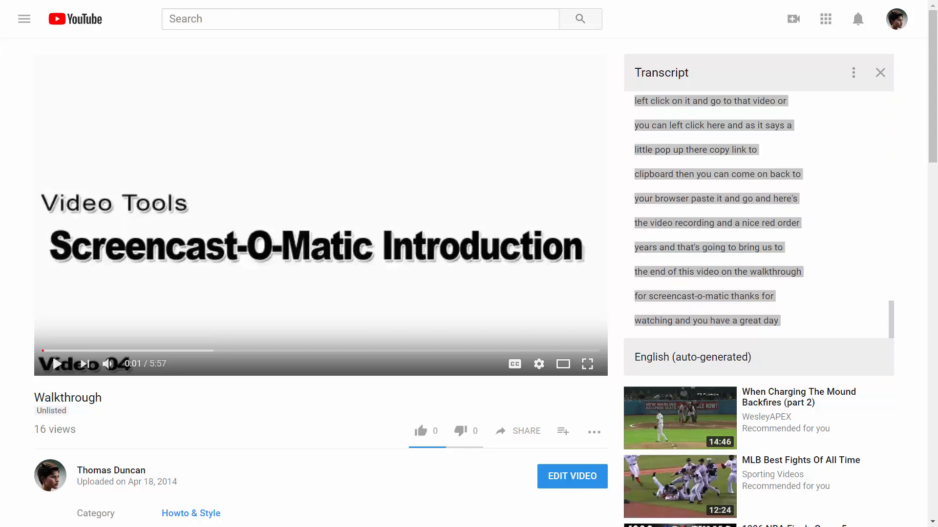
key(alt+Tab)
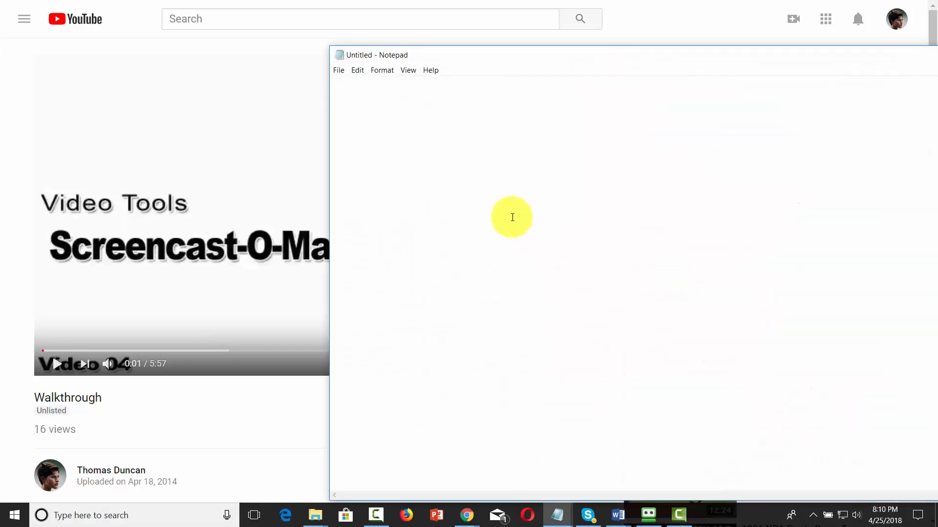
right_click(470, 162)
click(510, 207)
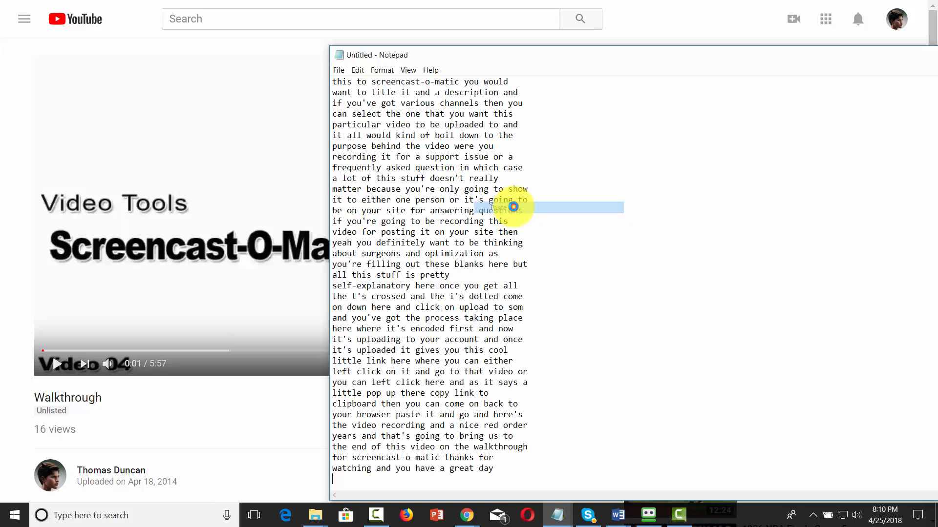
scroll(503, 274, up, 12)
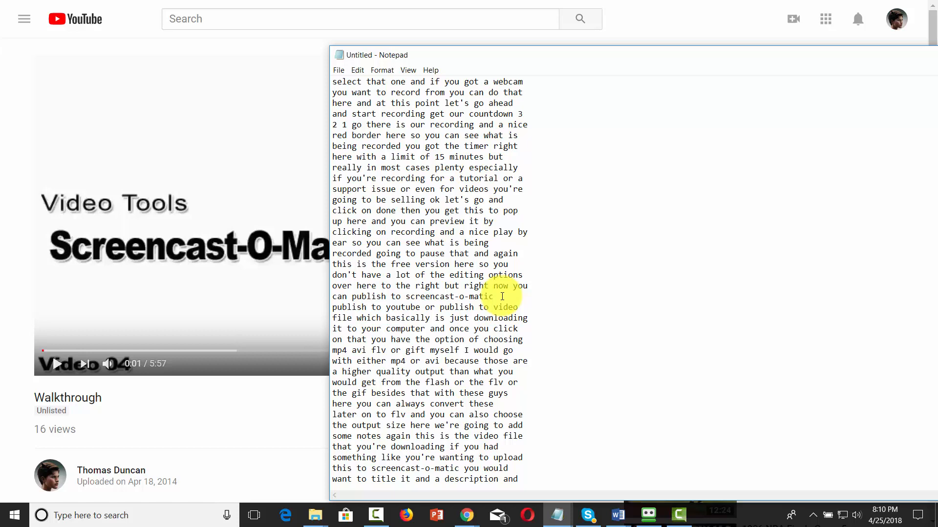
scroll(475, 210, up, 1)
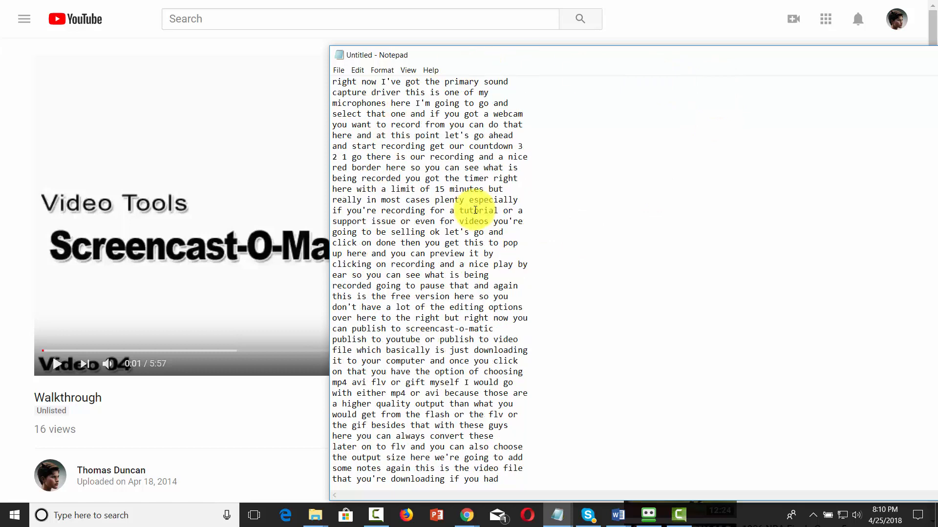
scroll(475, 210, up, 1)
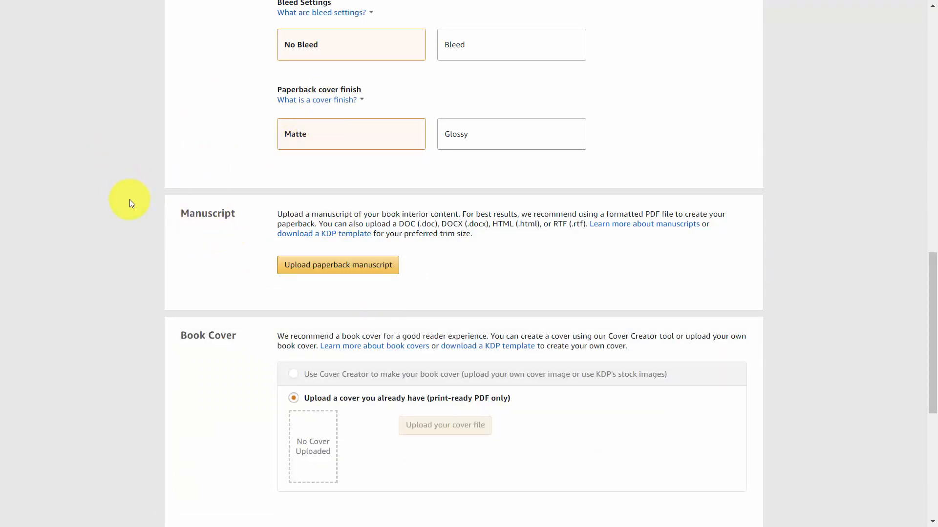
Step: From KDP's paperback manuscript templates, download the 5" x 8" template with sample content and save it to Downloads as 7504954870.doc
click(332, 240)
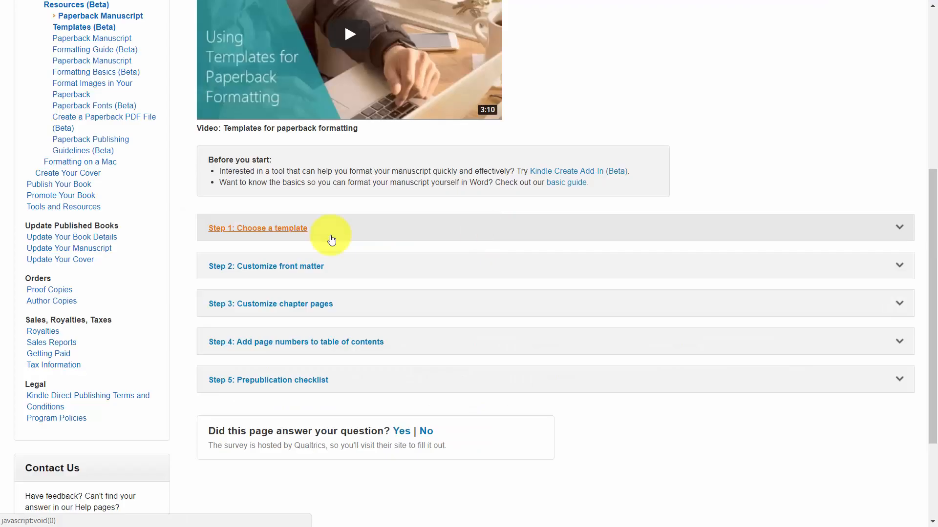
click(330, 235)
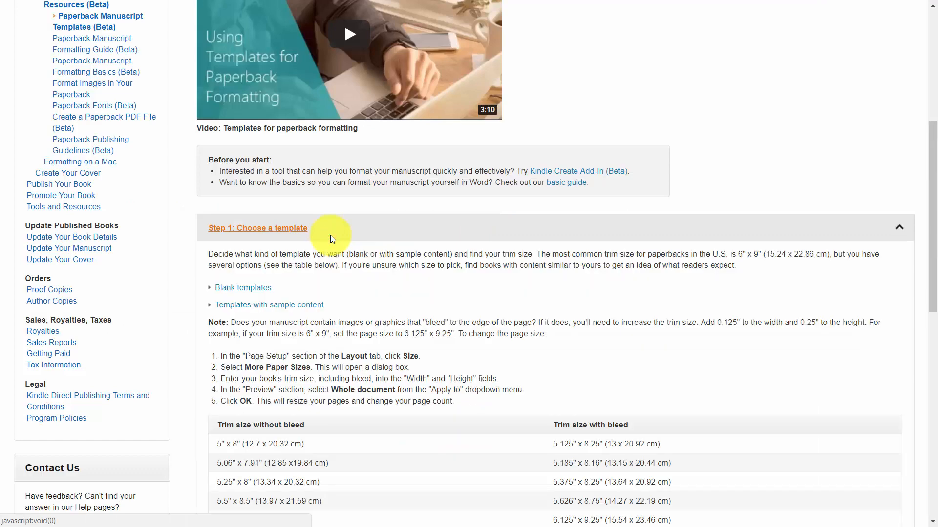
scroll(330, 235, down, 6)
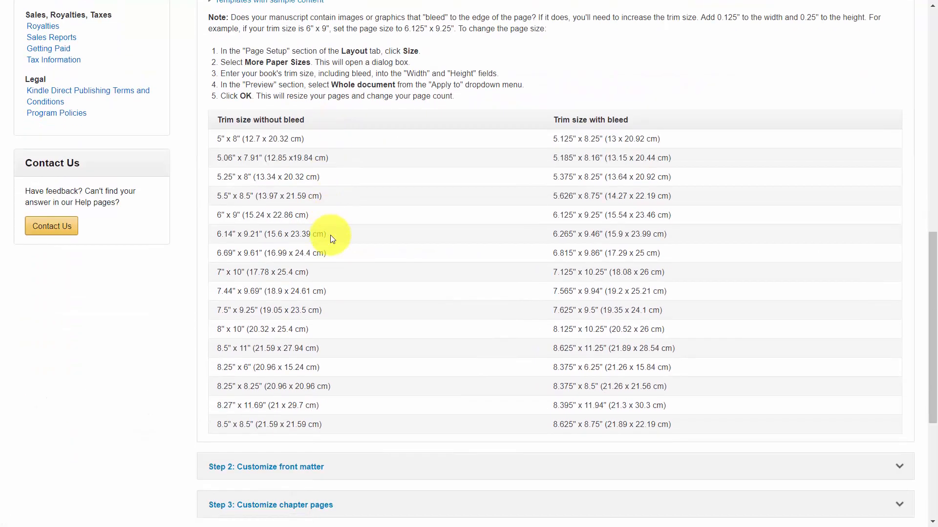
scroll(330, 235, up, 2)
click(272, 184)
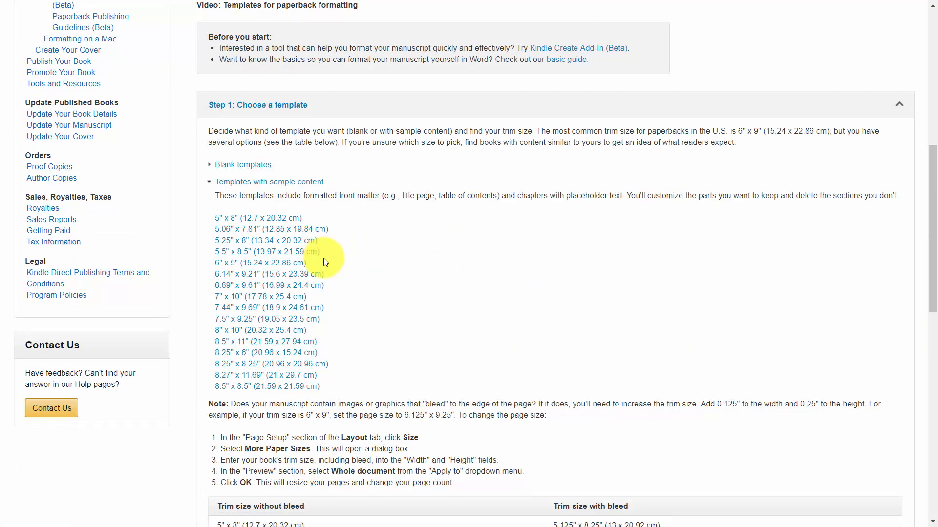
scroll(326, 262, down, 1)
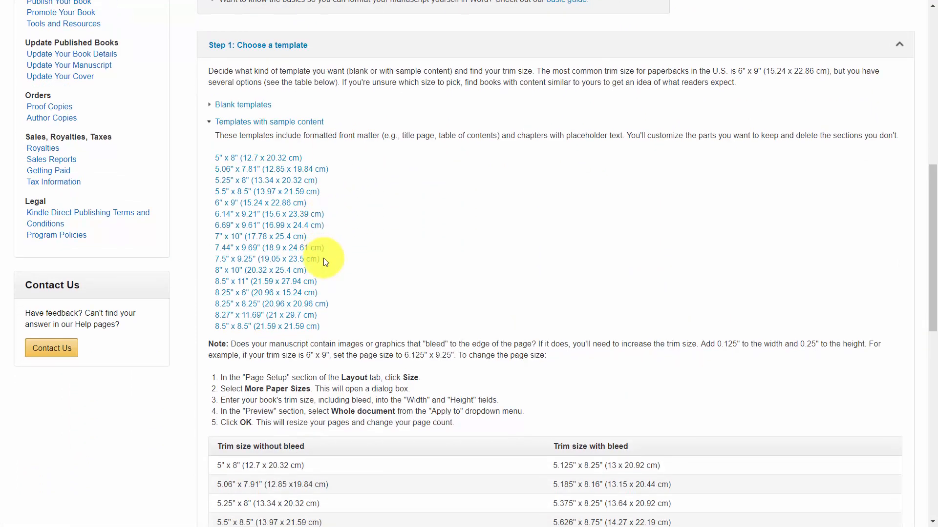
click(261, 159)
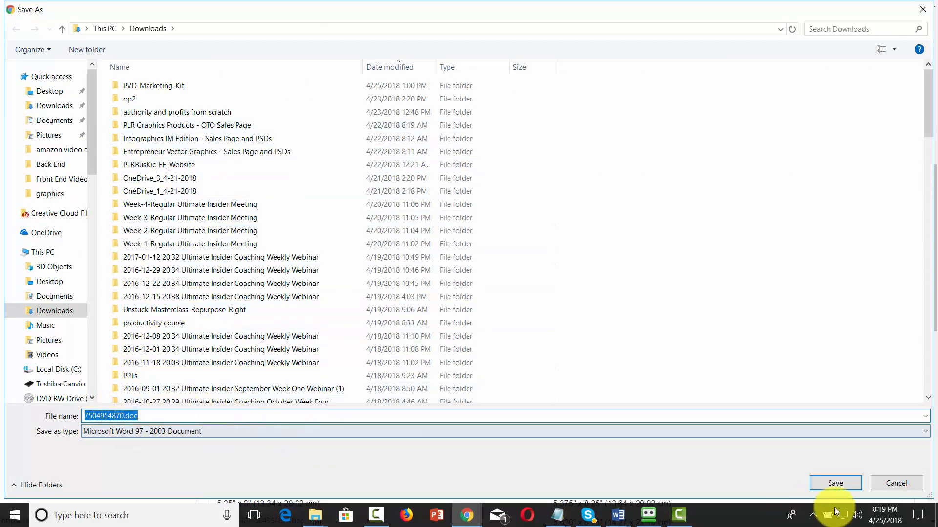
click(821, 481)
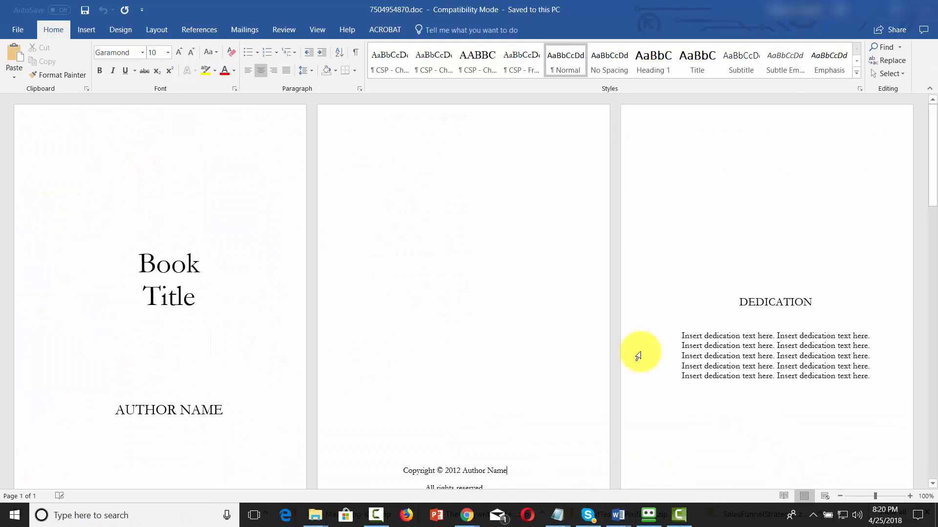
Step: Review the Word template's title, copyright, dedication, contents and acknowledgments pages, and select the chapter 1 name placeholder
scroll(488, 280, down, 5)
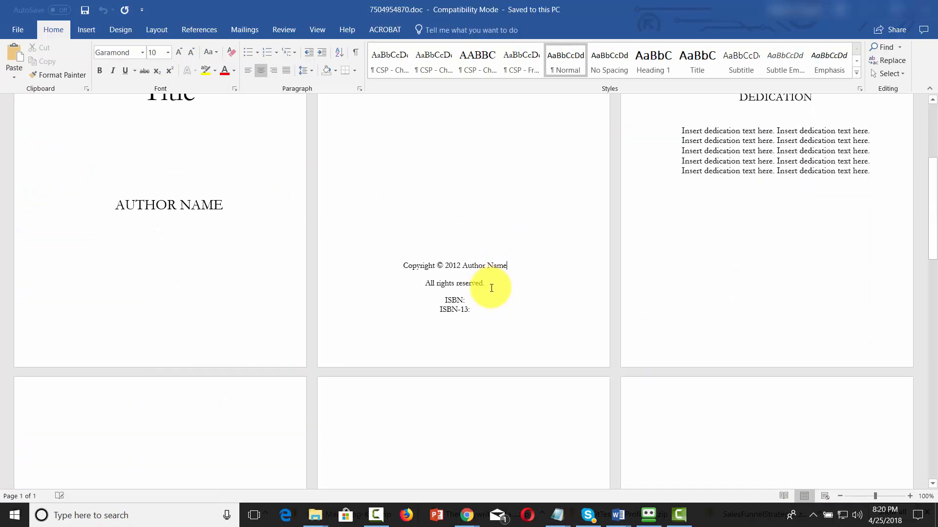
scroll(491, 288, up, 2)
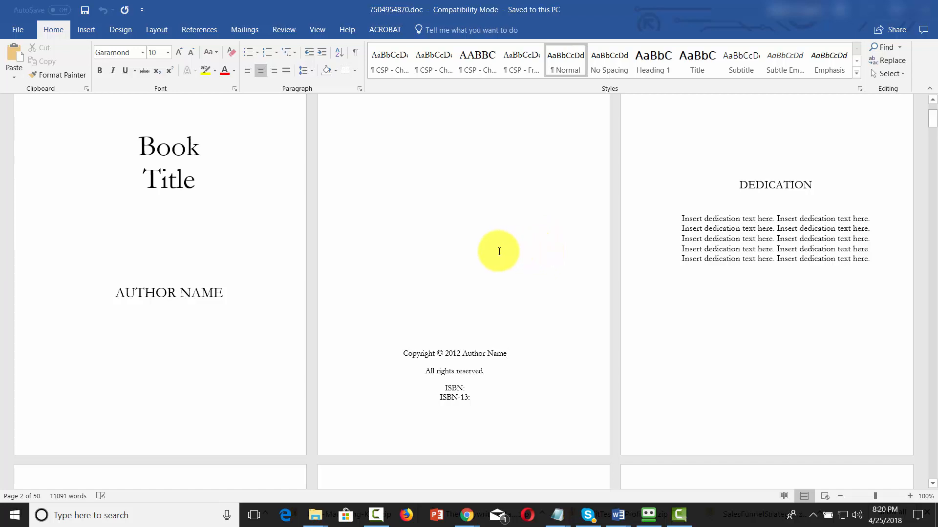
scroll(498, 249, down, 5)
scroll(498, 250, down, 6)
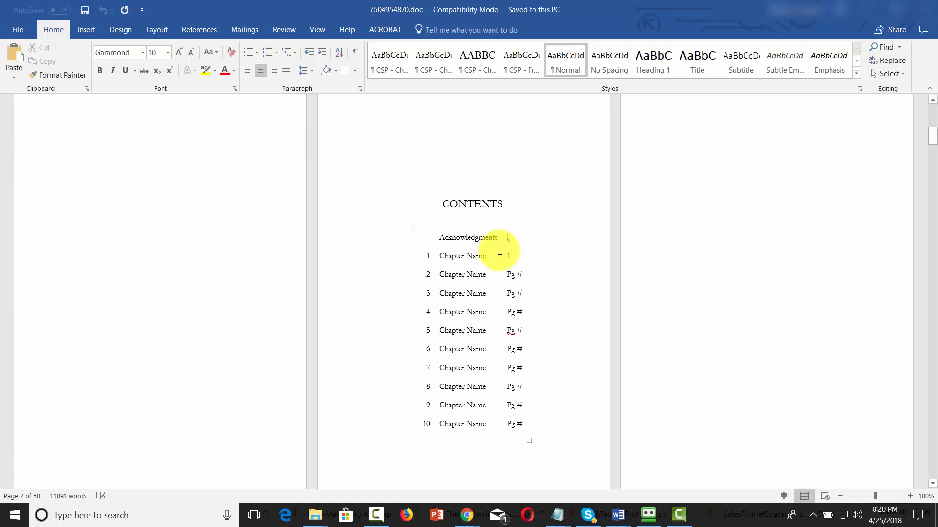
ctrl+click(499, 251)
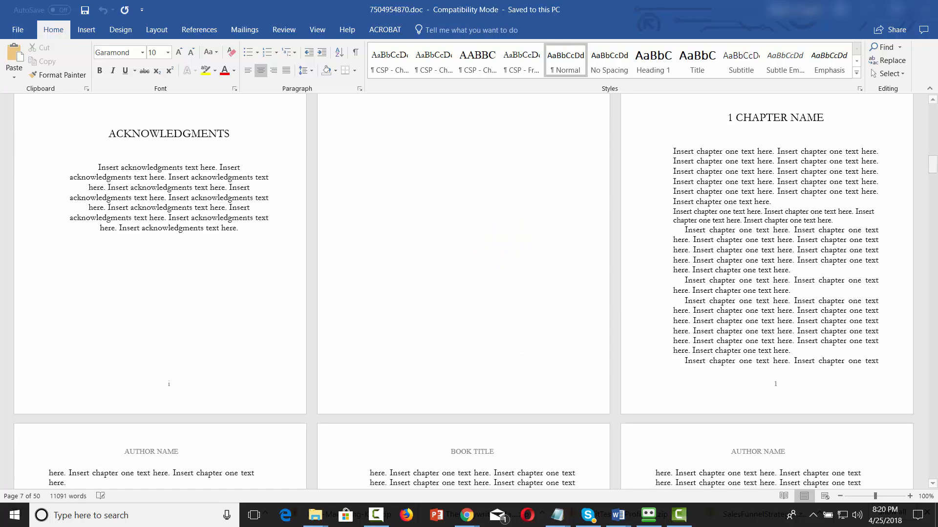
click(751, 119)
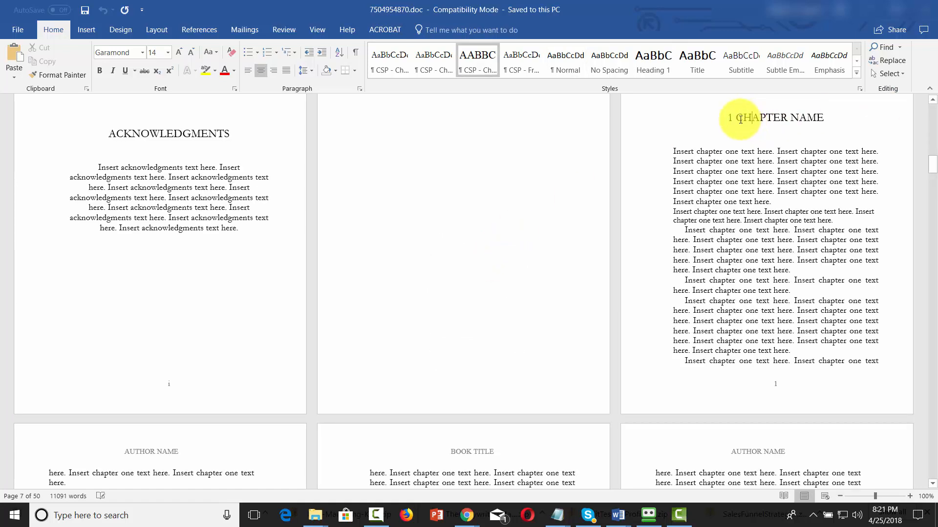
drag(737, 118, 821, 118)
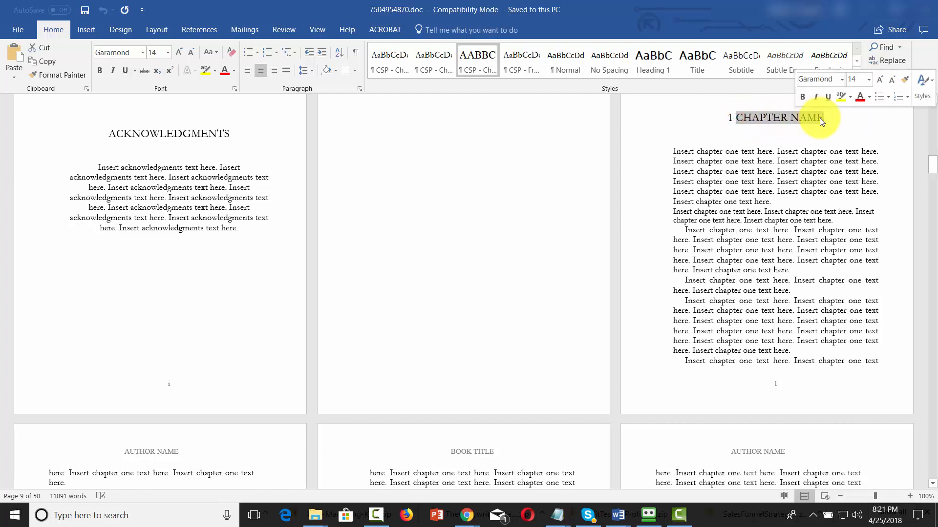
Step: Replace the chapter 1 name placeholder with "THE TRAINING CHAPTER" and look through the chapter one and chapter two pages
key(ctrl+v)
click(754, 219)
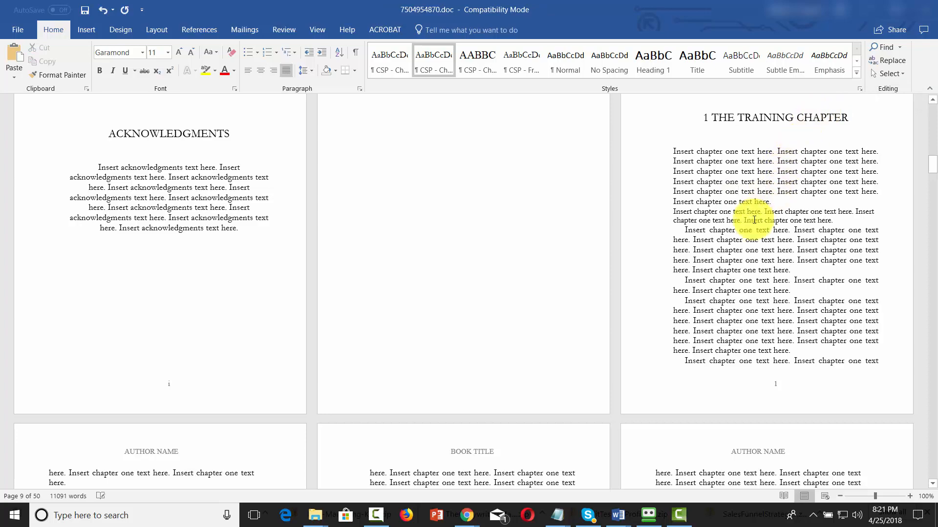
scroll(677, 164, down, 2)
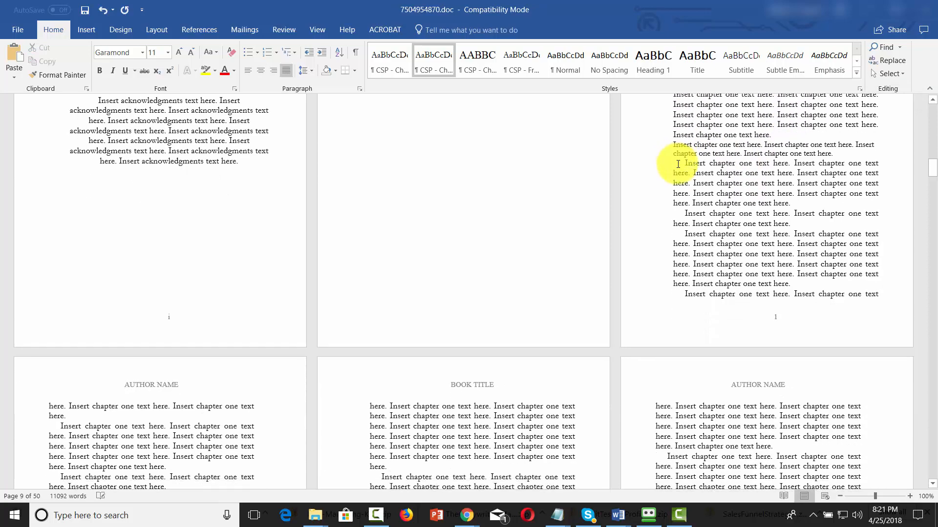
scroll(678, 164, down, 14)
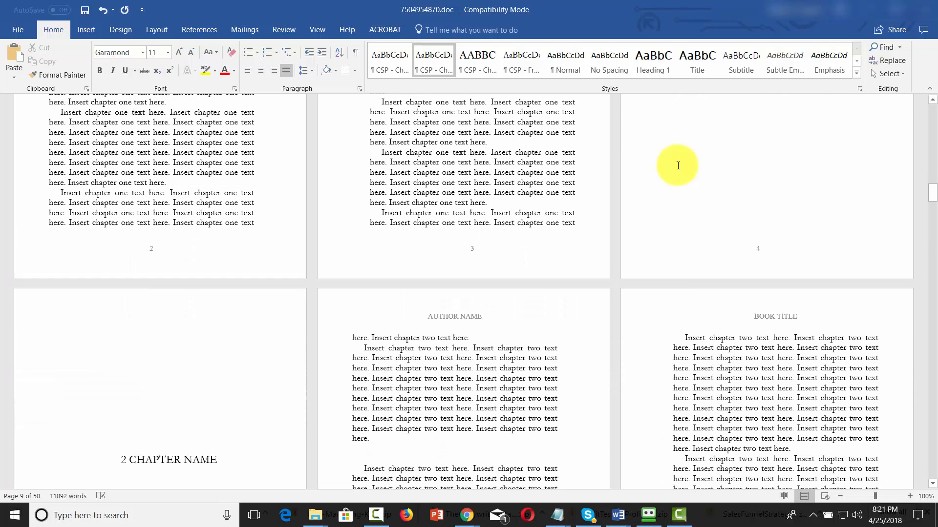
scroll(677, 165, down, 8)
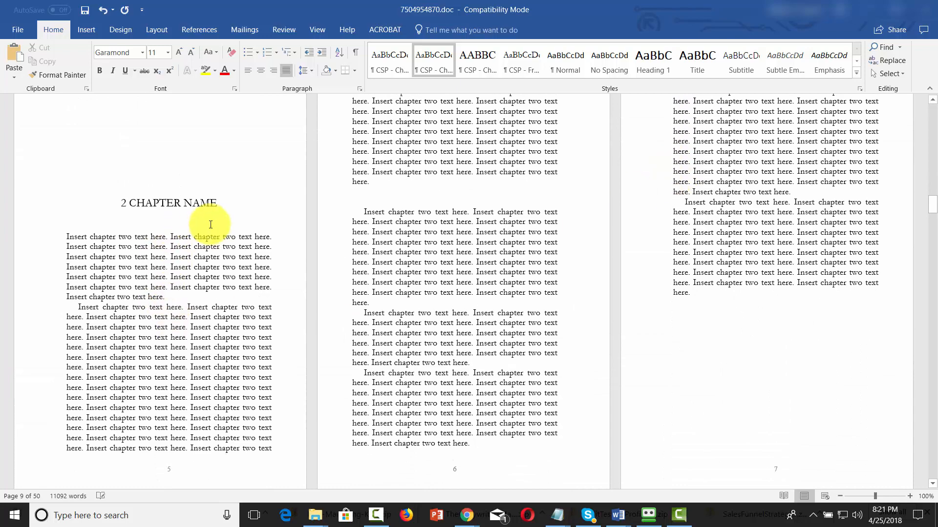
scroll(251, 297, up, 6)
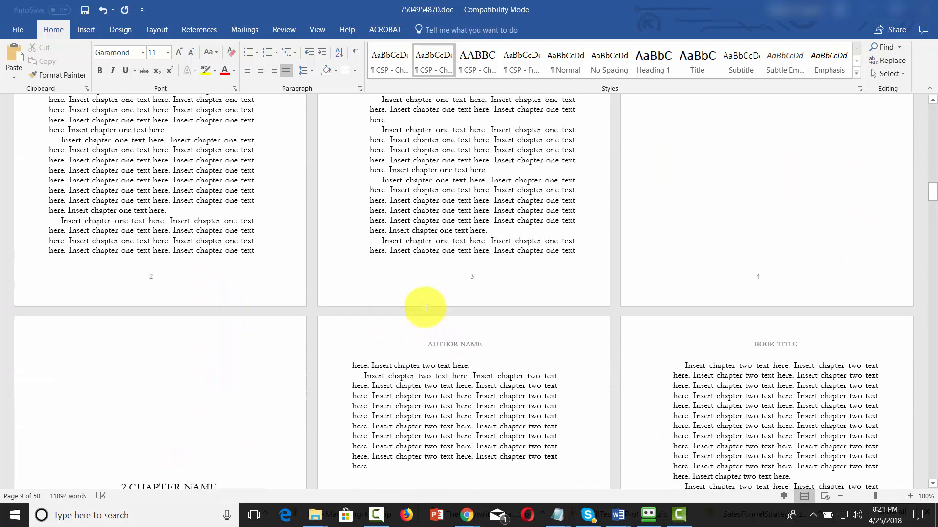
scroll(425, 307, up, 10)
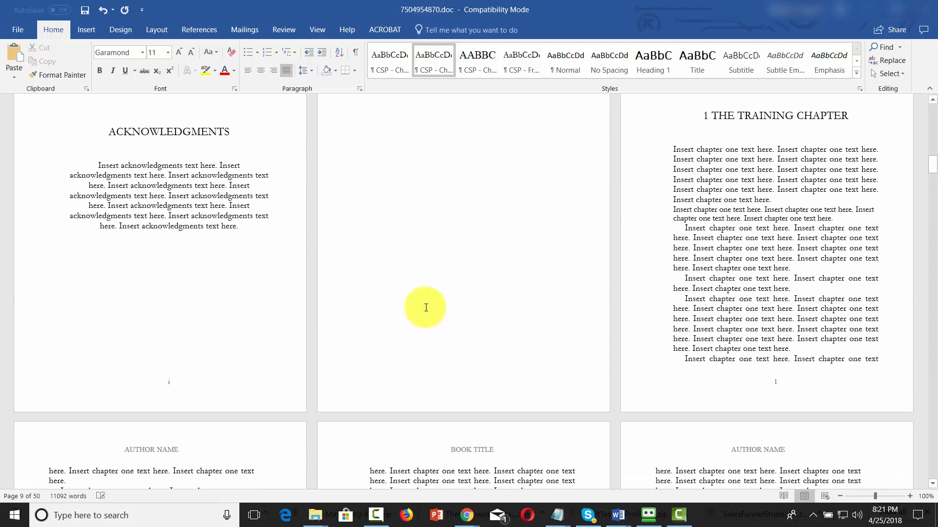
scroll(425, 308, up, 2)
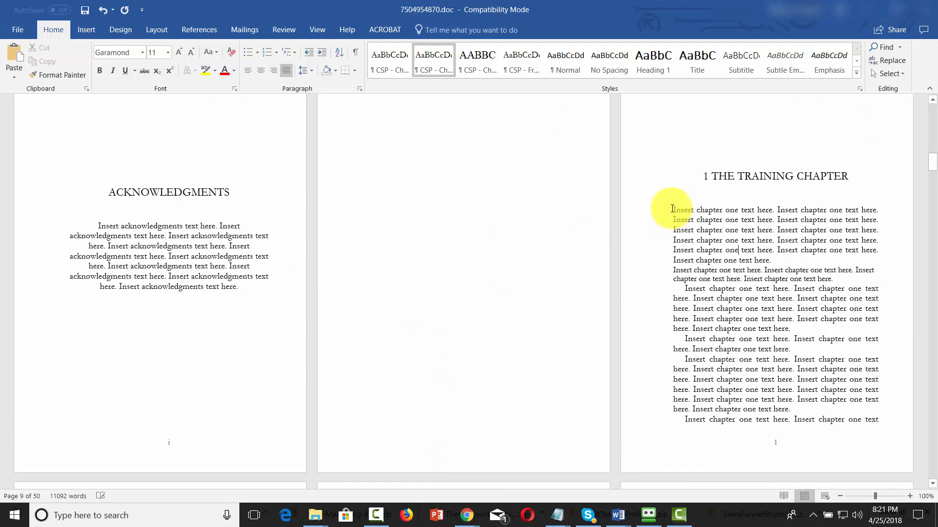
Step: Select the placeholder text on chapter one's first page, review the template through About the Author, and open the file options of book format.doc
drag(672, 208, 877, 429)
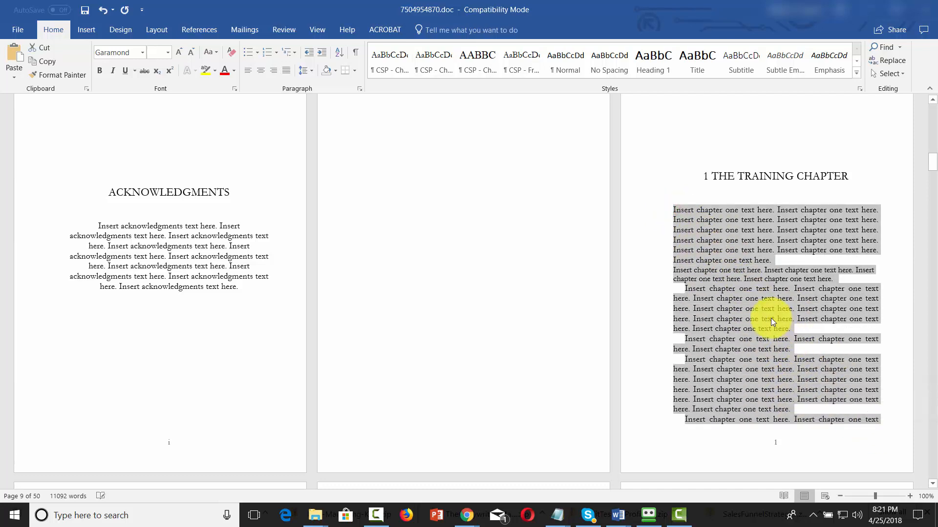
scroll(770, 317, down, 5)
scroll(771, 318, down, 8)
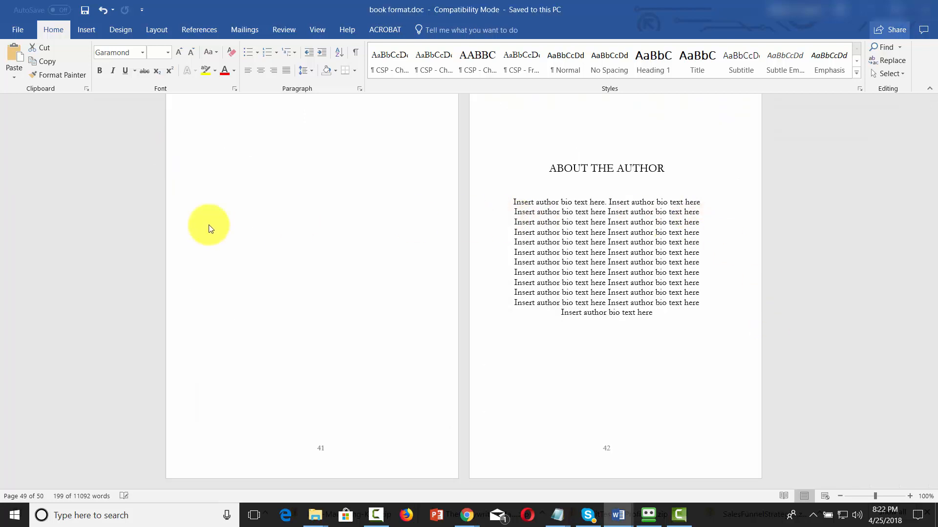
click(18, 34)
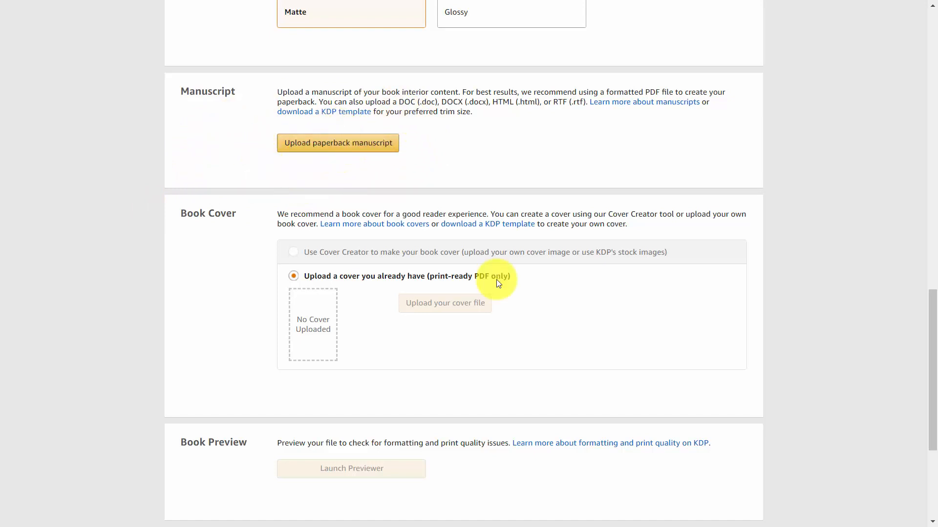
Step: Switch to the paperback's content page in KDP, review the manuscript and cover sections, and choose Cover Creator for the book cover
scroll(497, 280, down, 1)
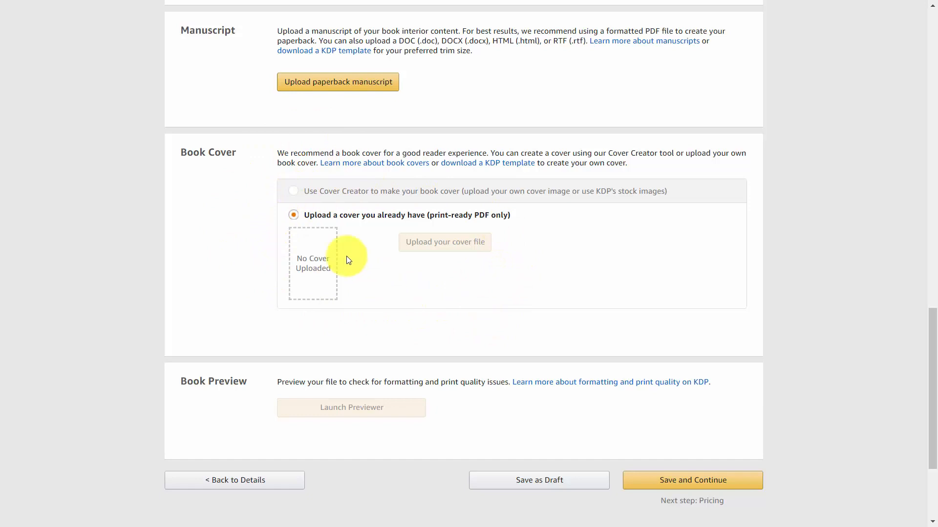
click(294, 190)
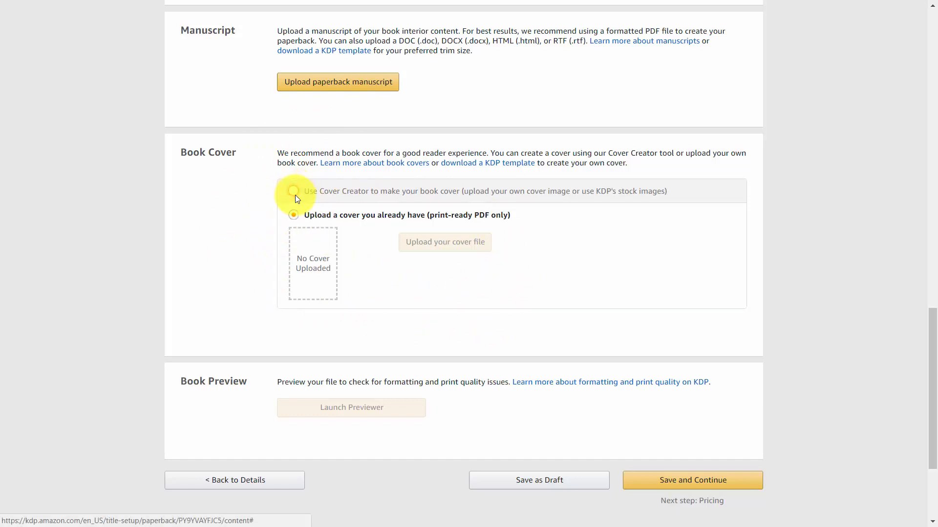
scroll(522, 242, down, 3)
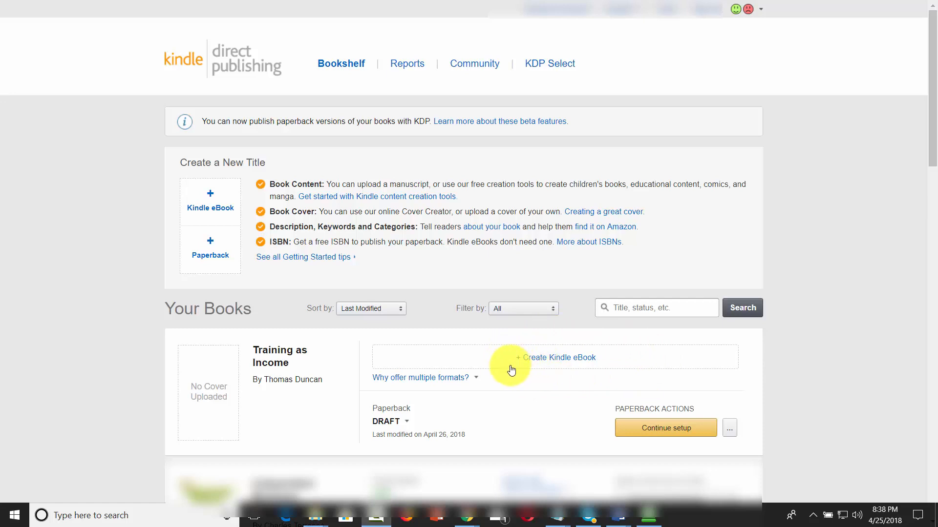
Step: Create a Kindle eBook version of Training as Income and save its details to continue to the content stage
click(551, 362)
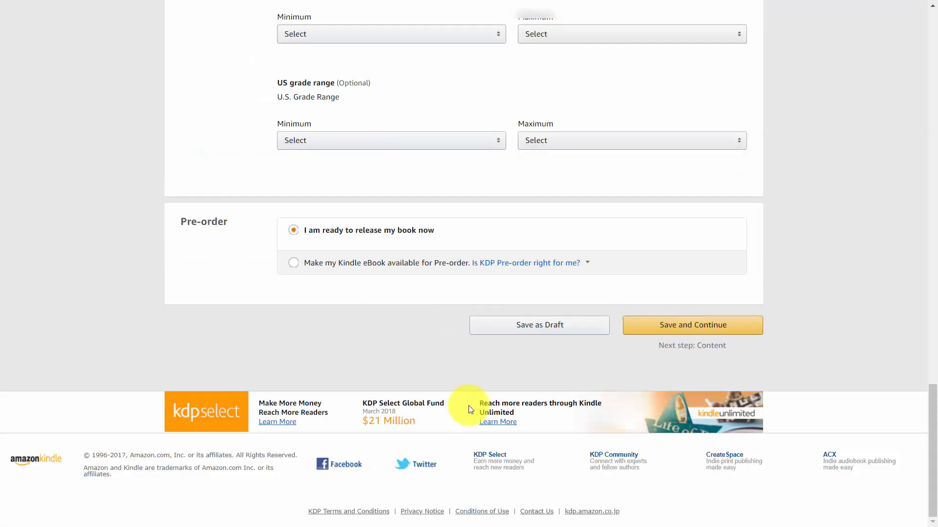
click(685, 326)
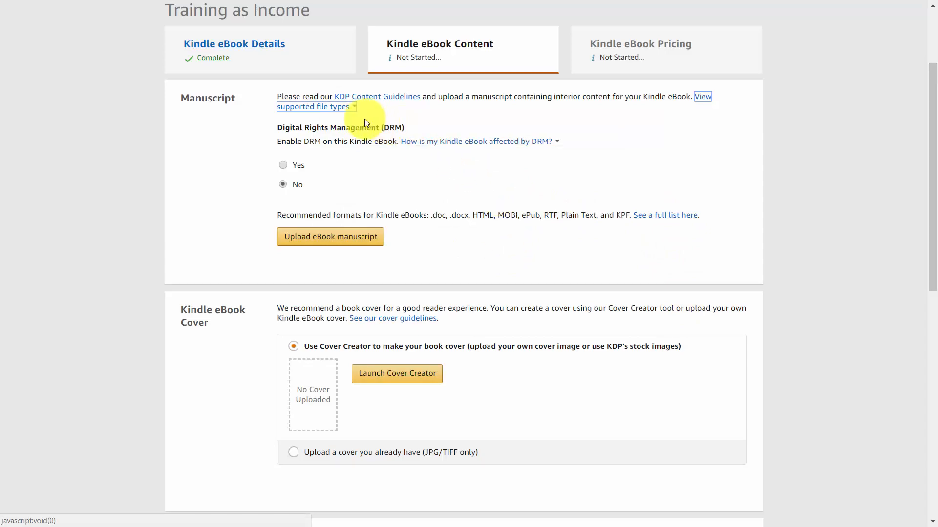
Step: Check KDP's supported eBook formats, then review the Kindle eBook's manuscript, cover, preview and ISBN options, including the ISBN explanation
click(331, 104)
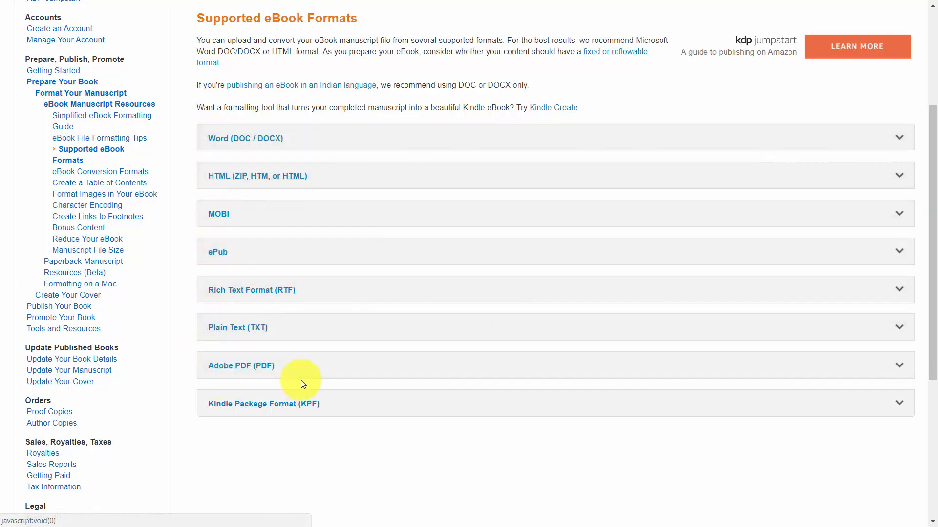
key(ctrl+w)
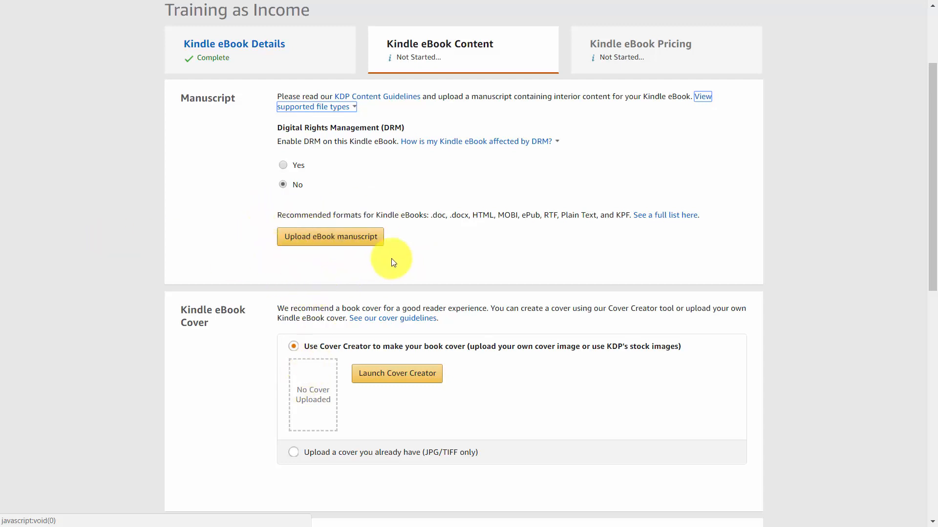
scroll(419, 244, down, 1)
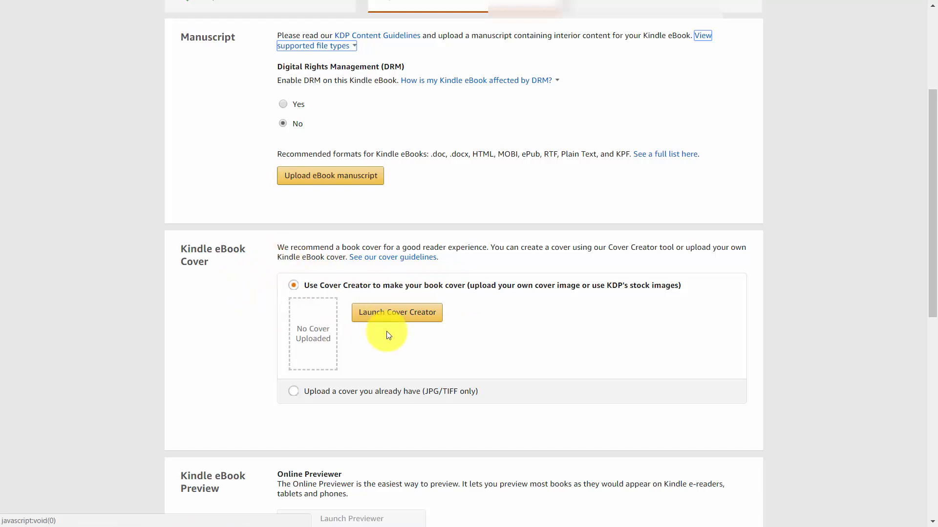
scroll(386, 331, down, 8)
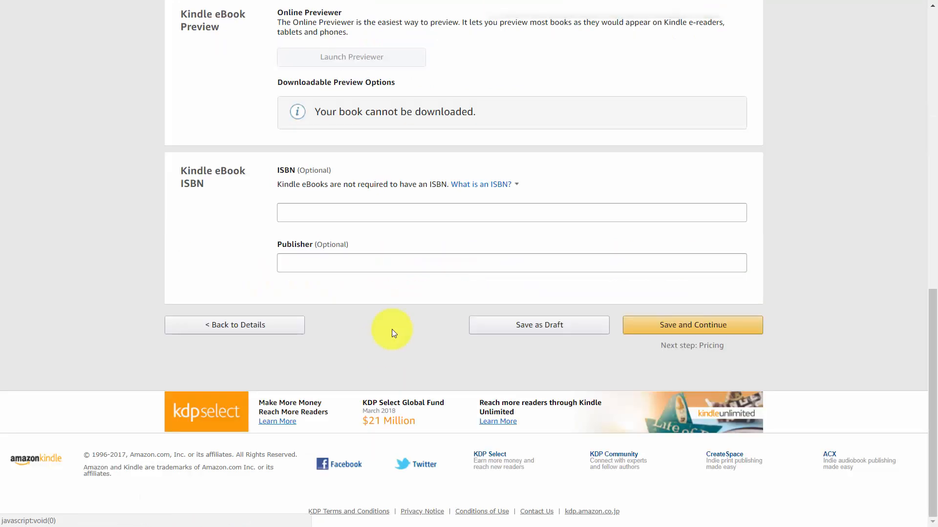
click(512, 184)
click(422, 327)
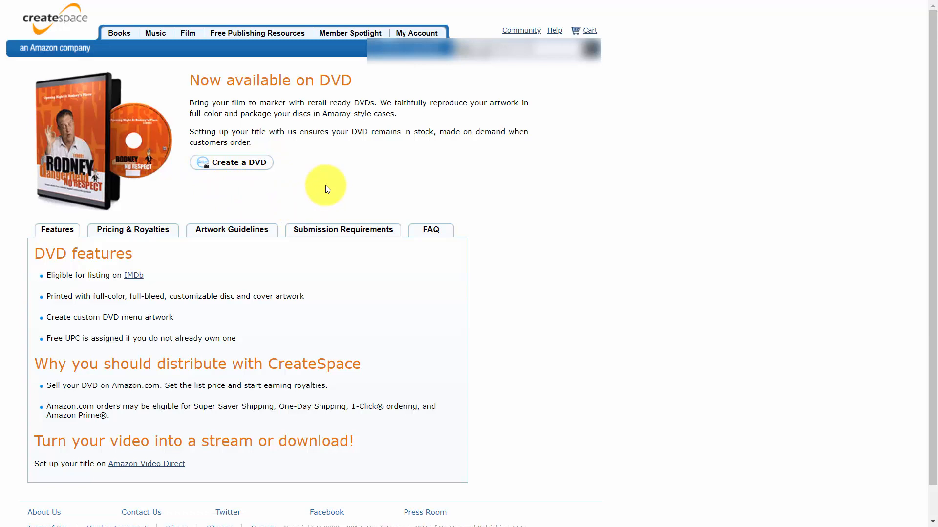
Step: Read CreateSpace's submission requirements for DVDs
click(340, 230)
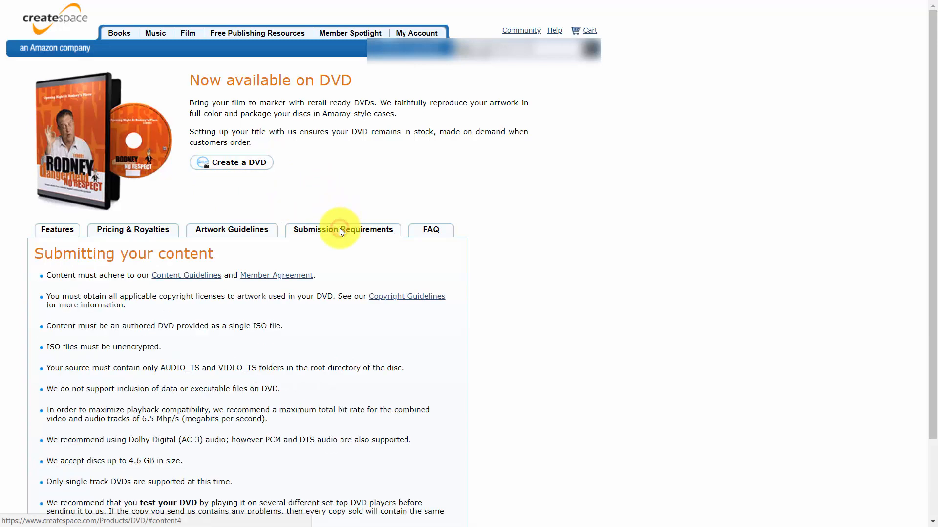
scroll(339, 228, down, 3)
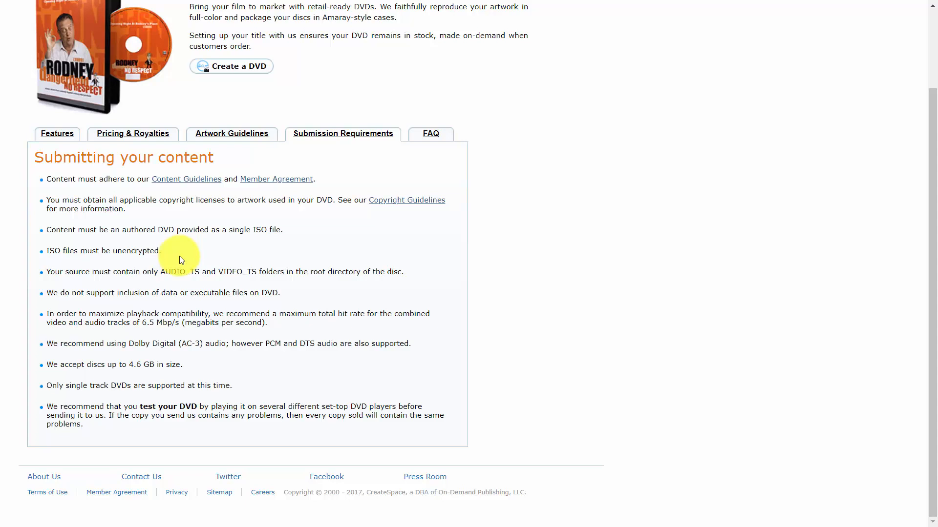
scroll(358, 296, up, 2)
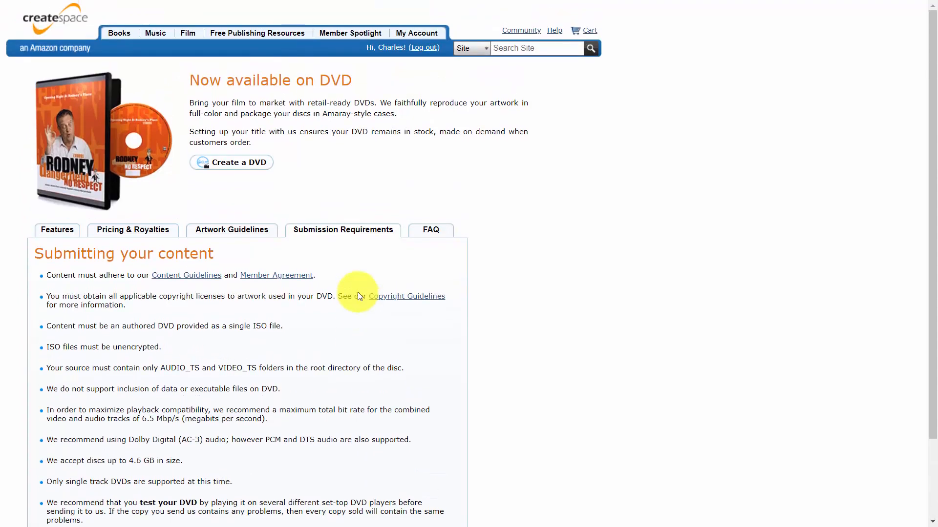
scroll(359, 293, down, 1)
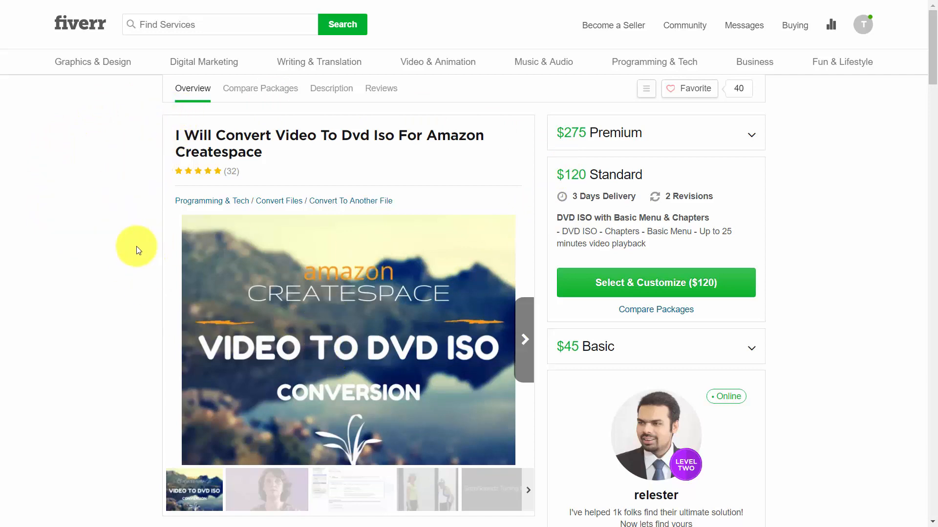
Step: Review the Fiverr gig for converting video to DVD ISO for Amazon CreateSpace, including its packages, and close the page
scroll(669, 262, down, 2)
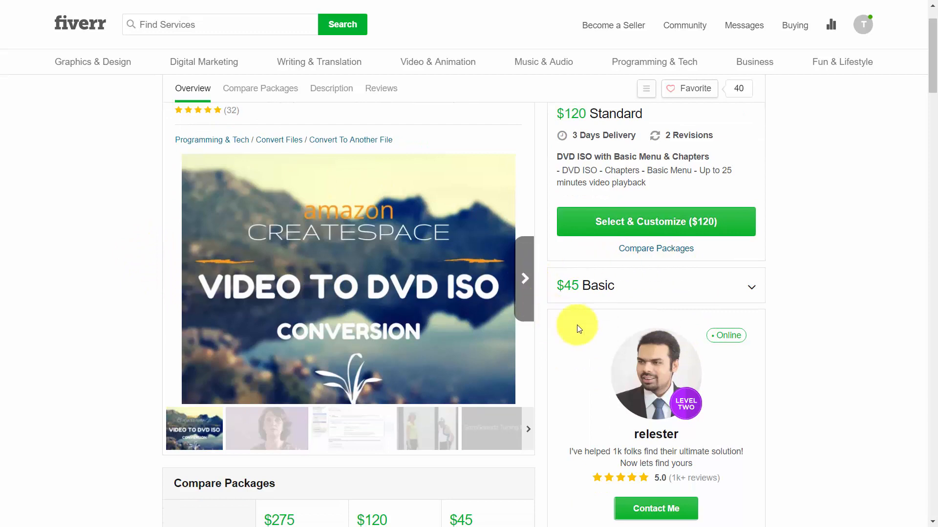
scroll(594, 335, up, 2)
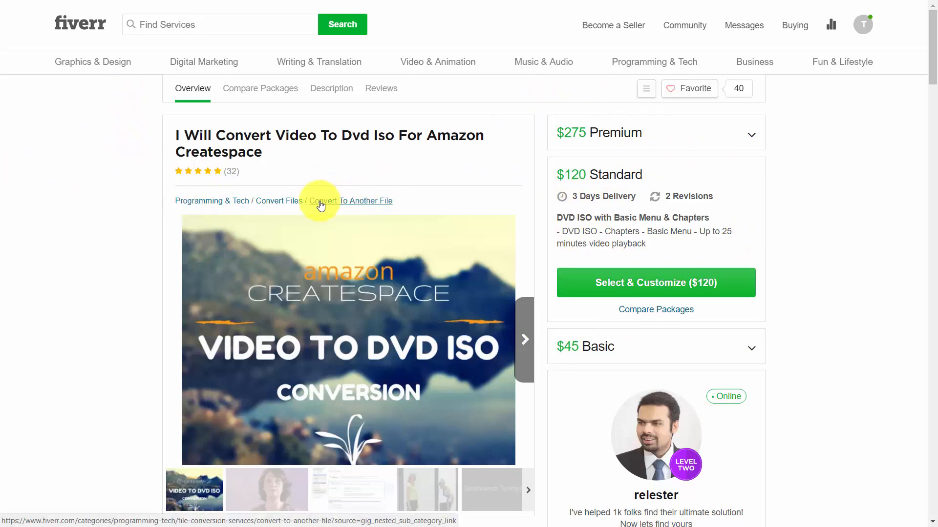
key(ctrl+w)
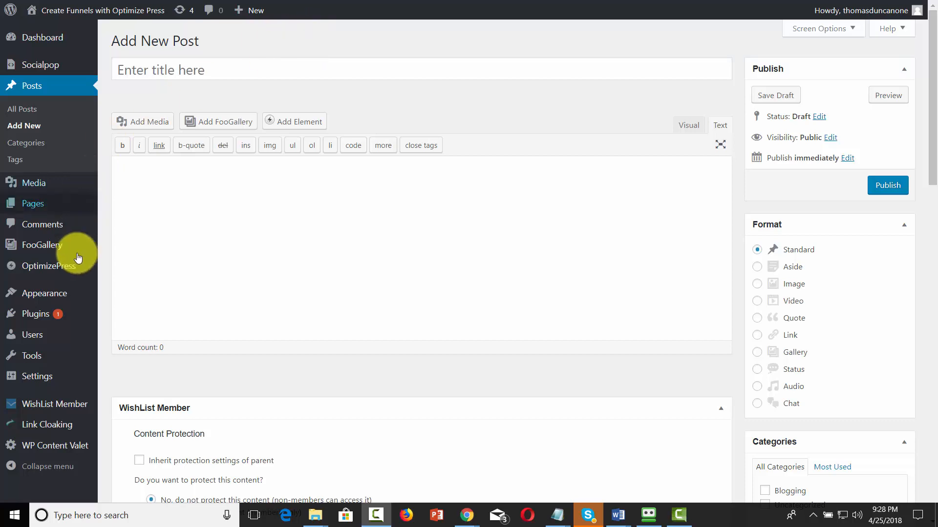
Step: Search WordPress's plugin directory for affiliate link cloaking plugins and locate Affiliate Link Cloaking by Clionpid
mouse_move(55, 311)
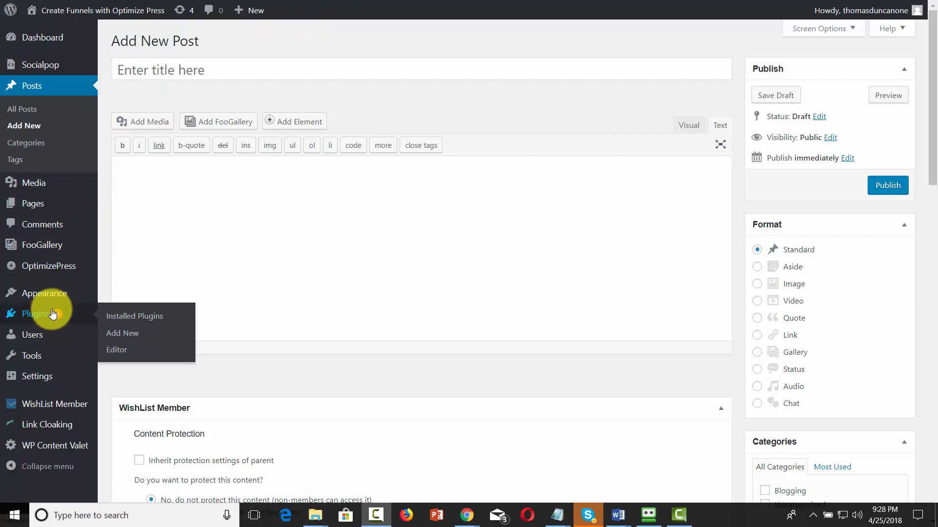
click(122, 333)
click(764, 76)
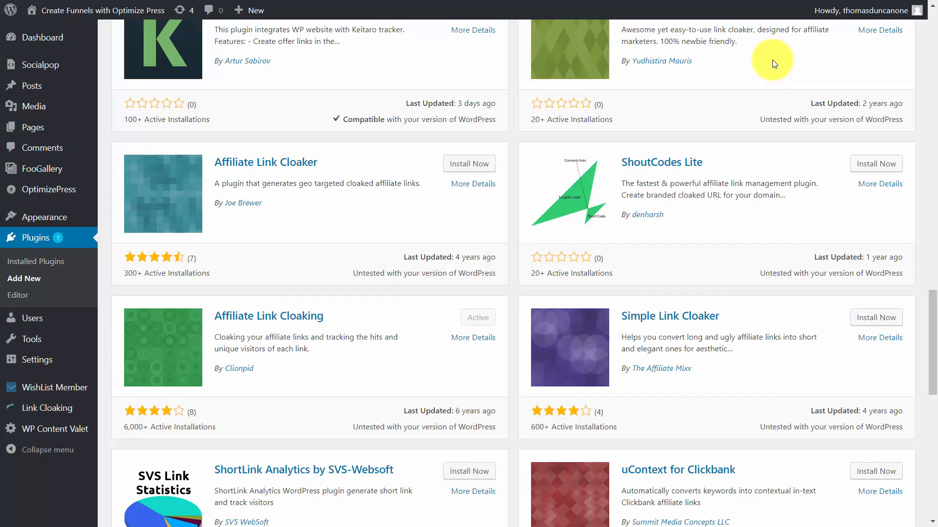
mouse_move(848, 5)
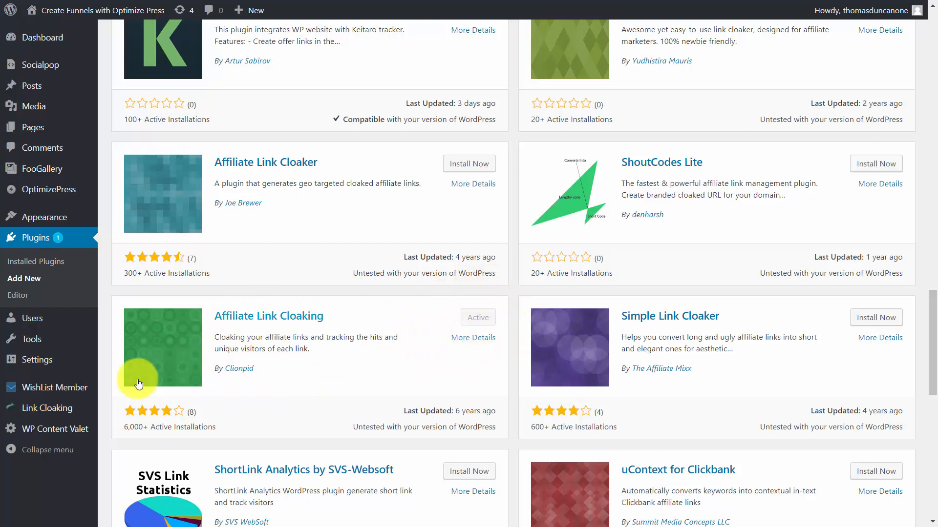
mouse_move(68, 417)
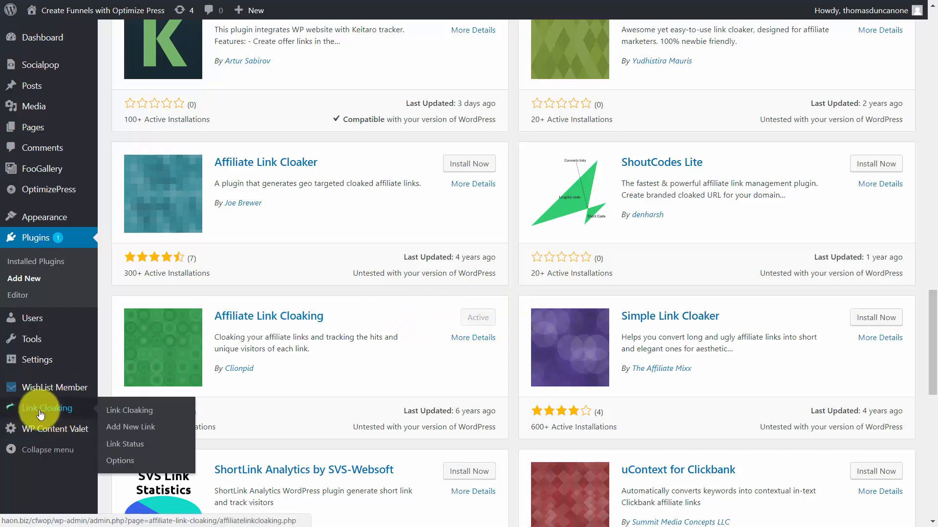
click(128, 415)
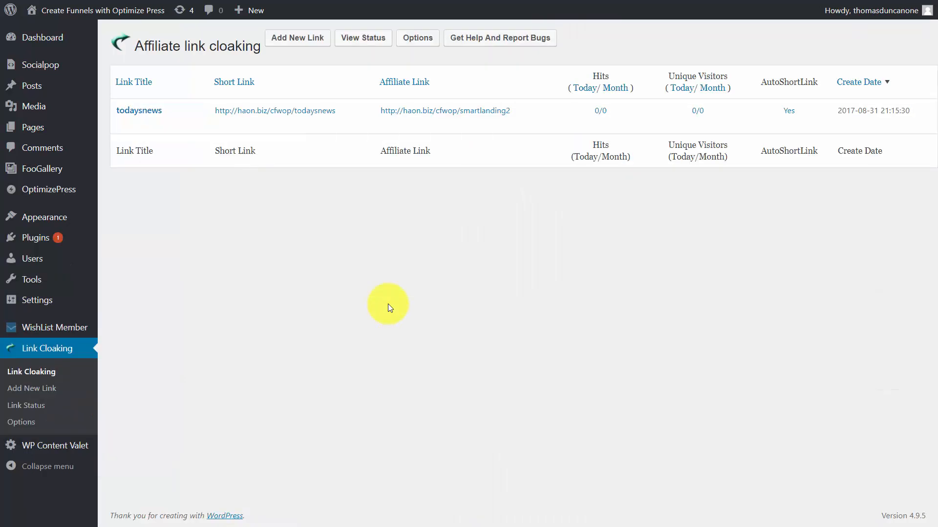
click(293, 44)
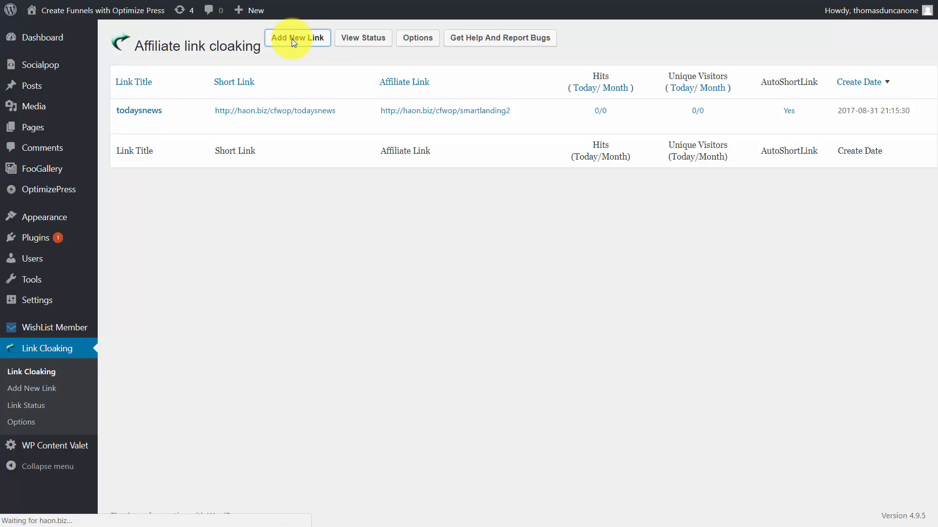
click(268, 112)
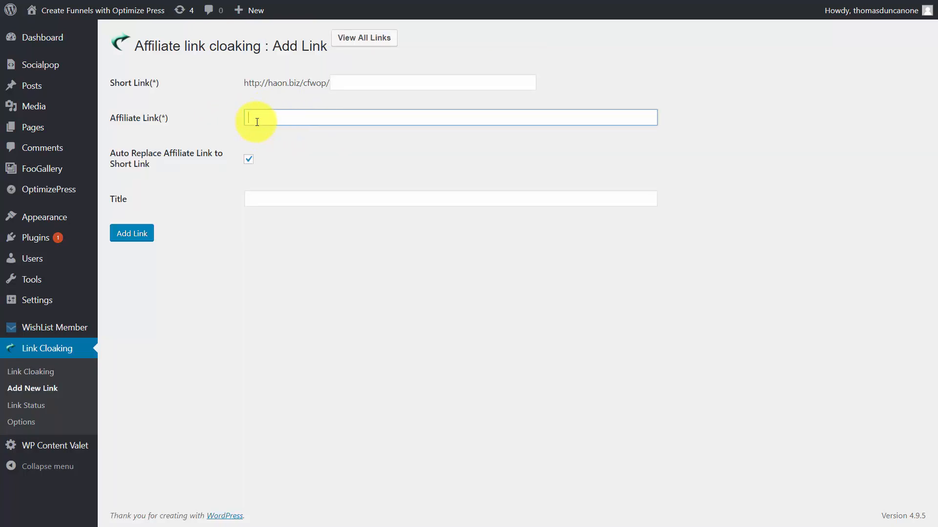
click(342, 85)
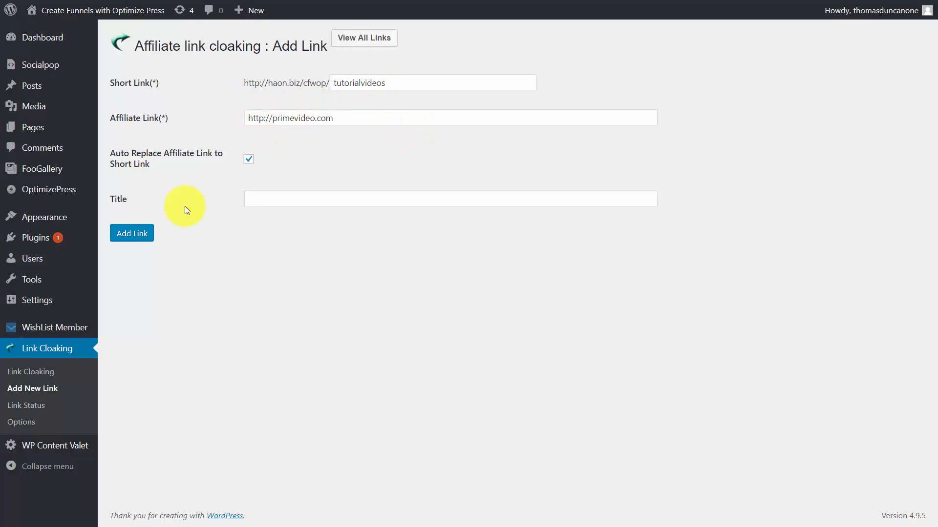
Step: Save the tutorialvideos cloaked link and check its short link in the list of links
click(135, 239)
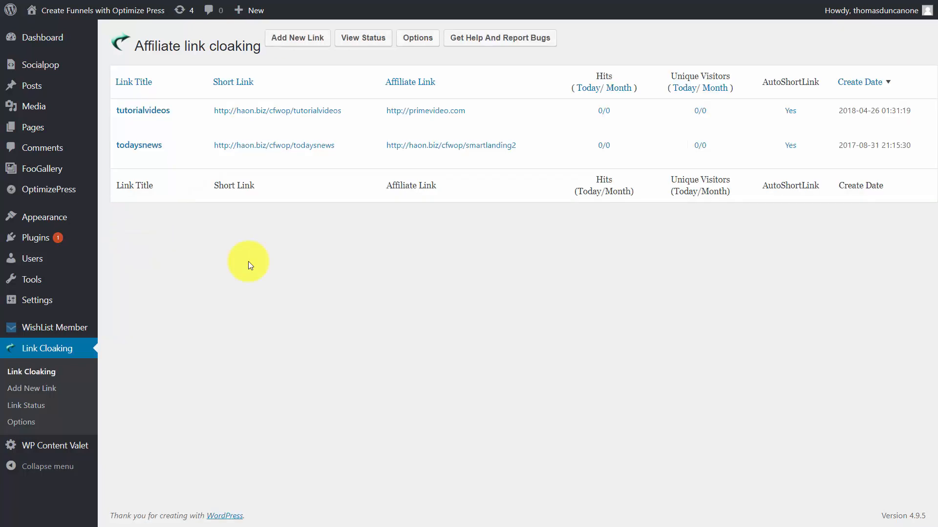
mouse_move(209, 119)
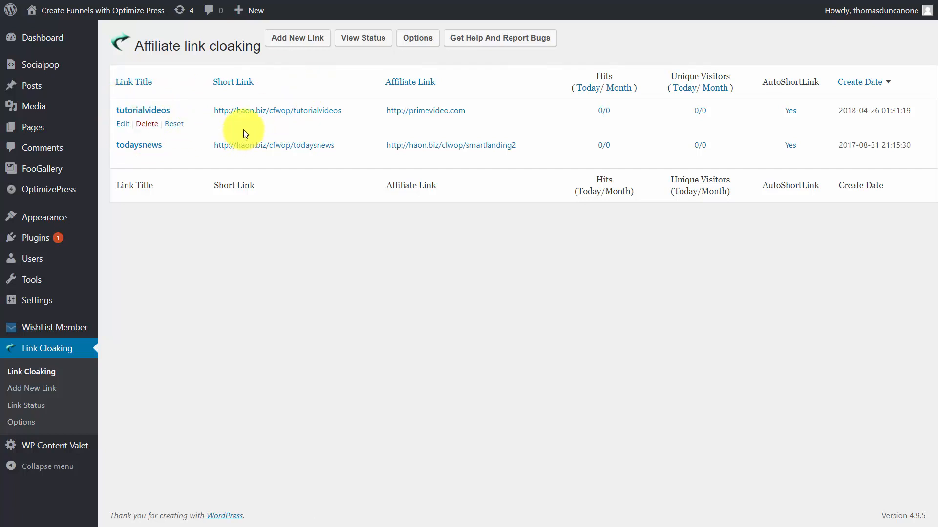
mouse_move(52, 217)
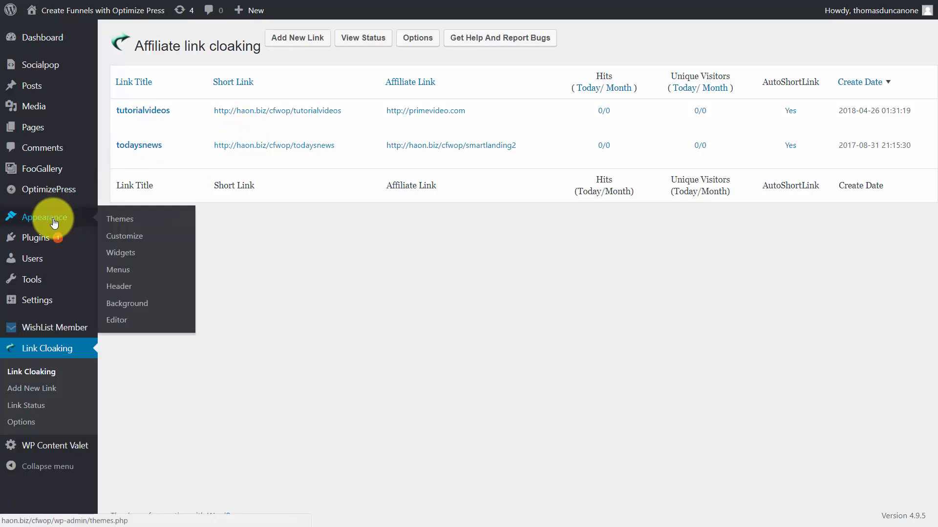
click(122, 273)
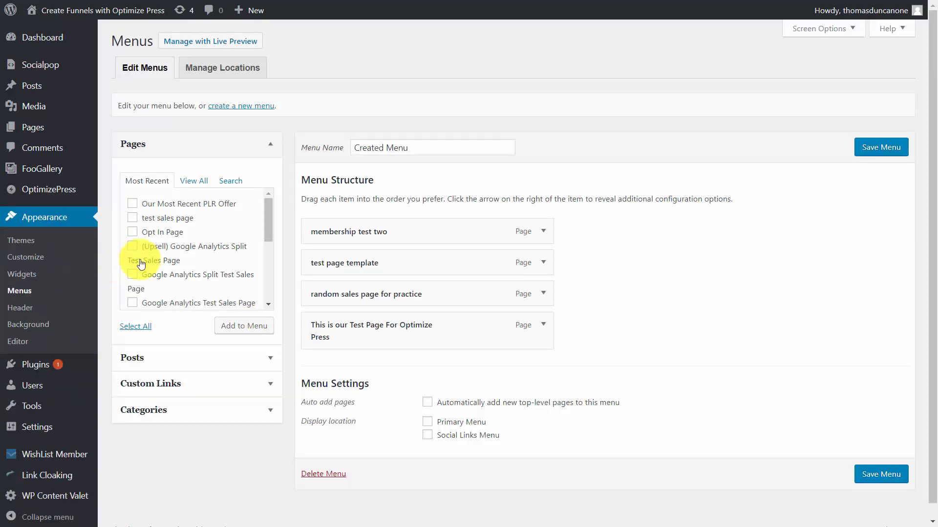
click(264, 385)
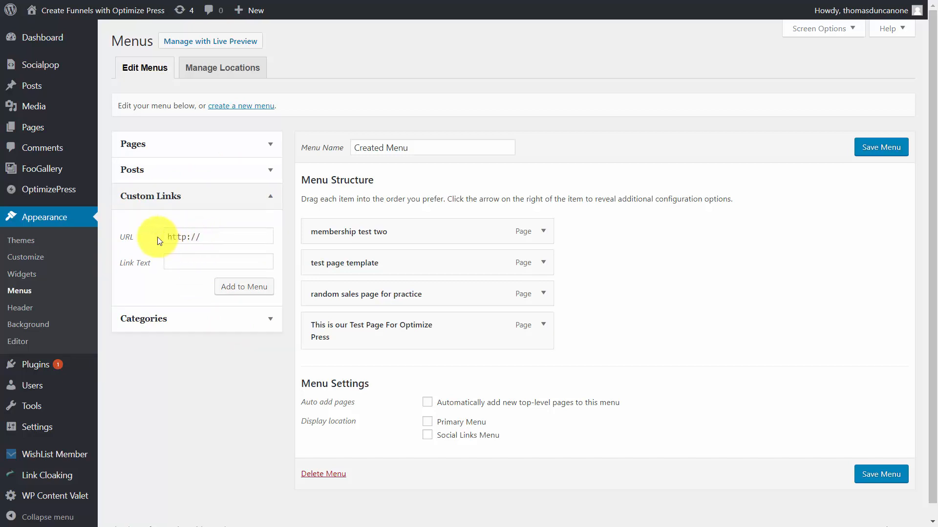
click(207, 240)
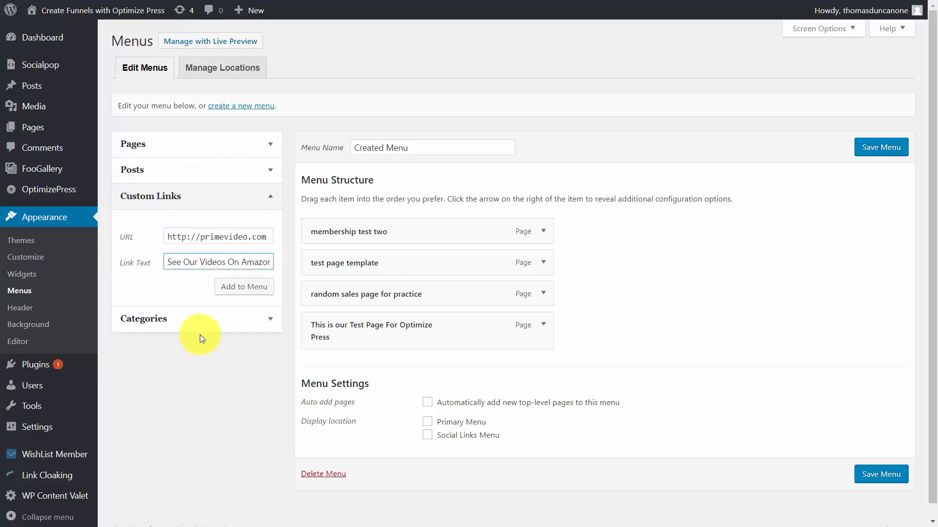
click(165, 262)
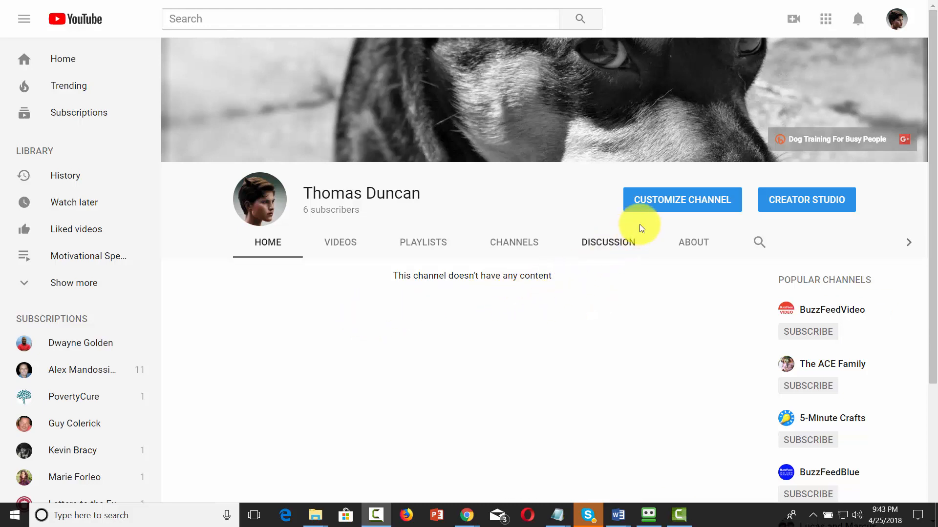
Step: Switch to the YouTube channel and add a custom link titled "Our Video Channel" to the channel's links
click(669, 202)
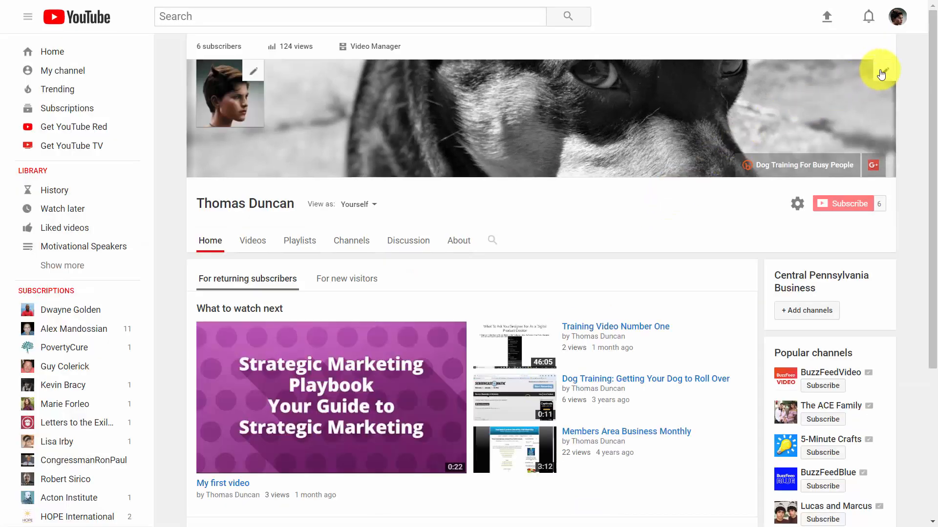
click(883, 72)
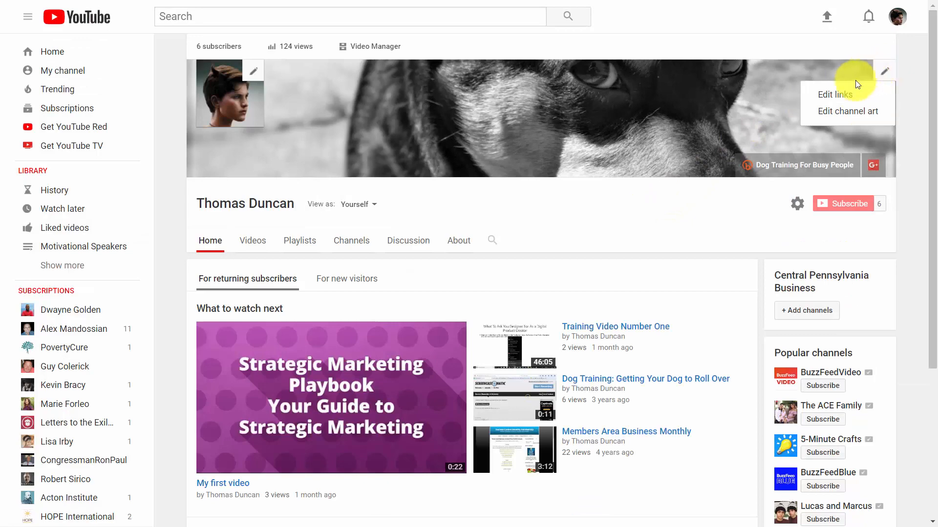
click(841, 92)
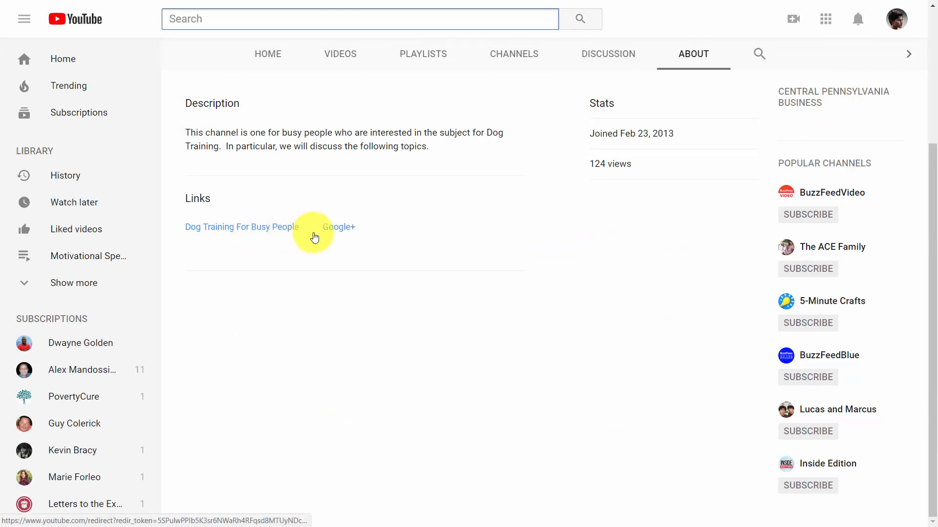
scroll(314, 238, up, 4)
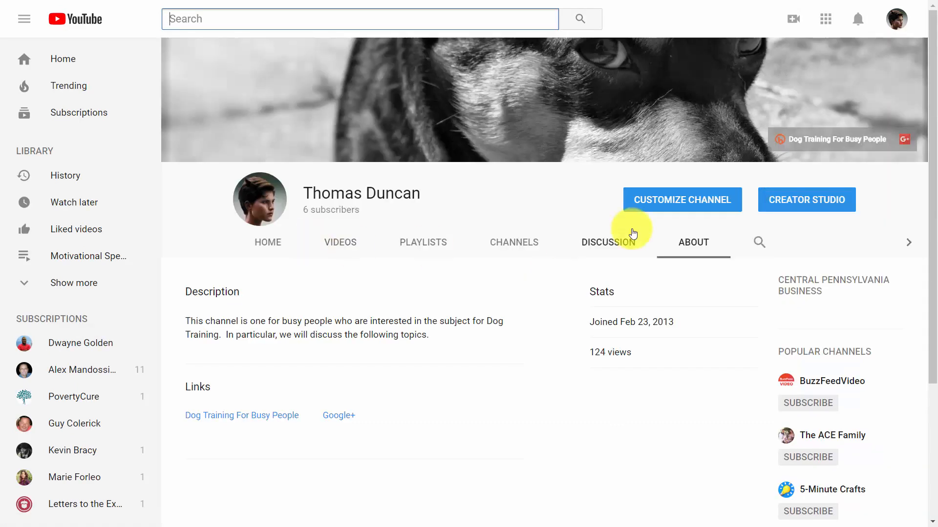
click(660, 208)
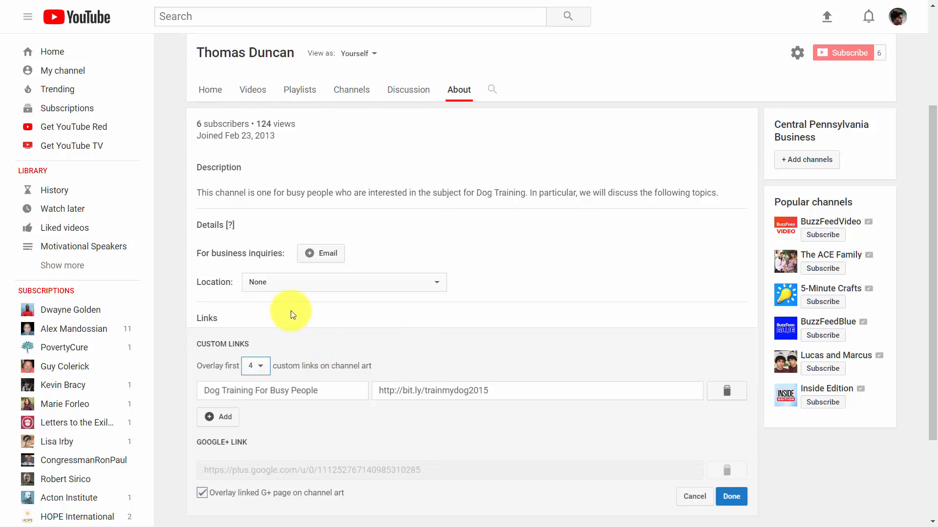
click(225, 418)
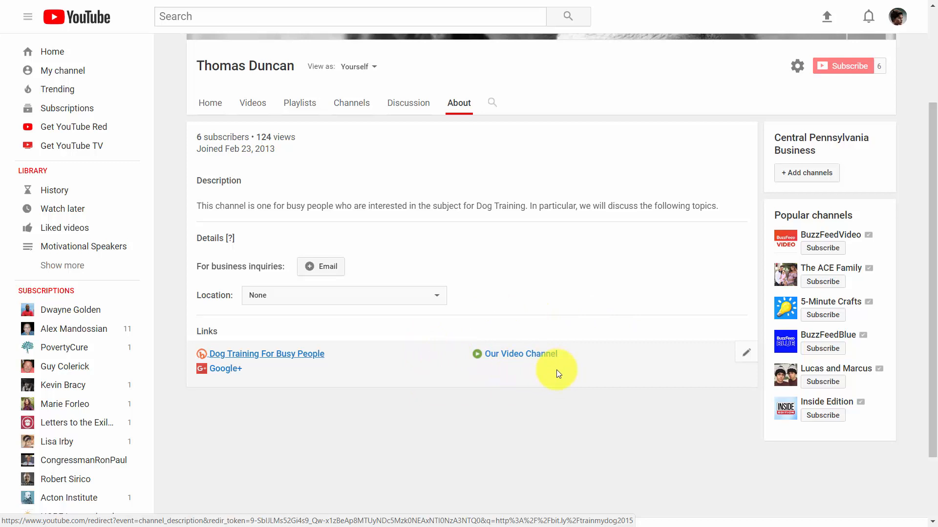
scroll(556, 370, up, 3)
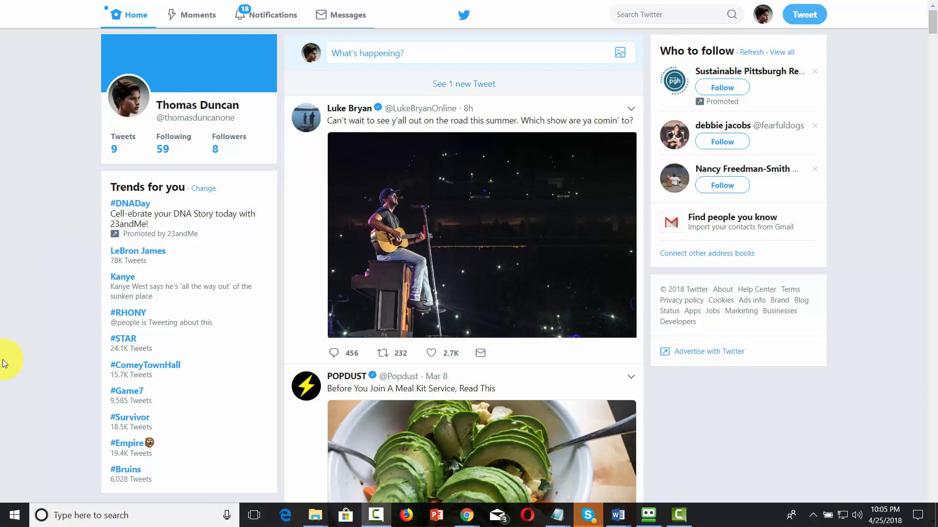
Step: Switch to Twitter, attach a video trimmed to 0:45 to a new tweet, and start the tweet's text
click(432, 49)
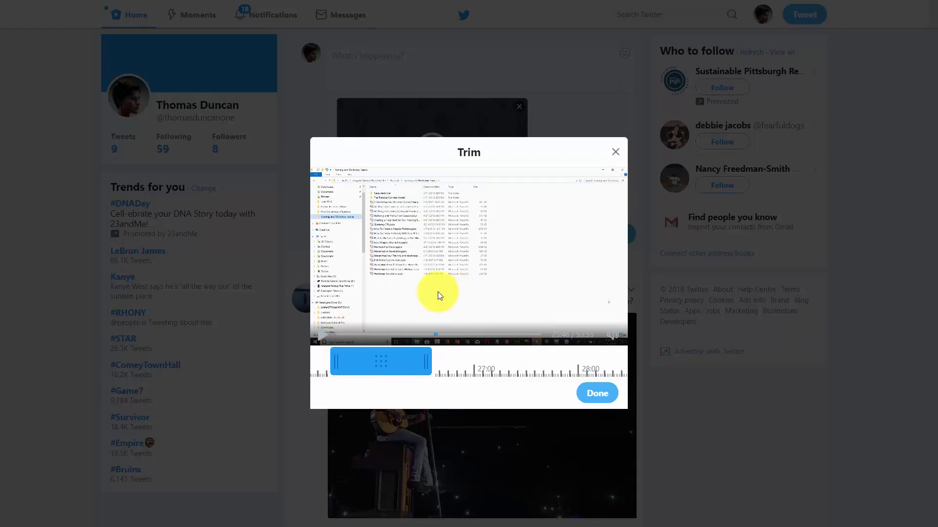
click(597, 396)
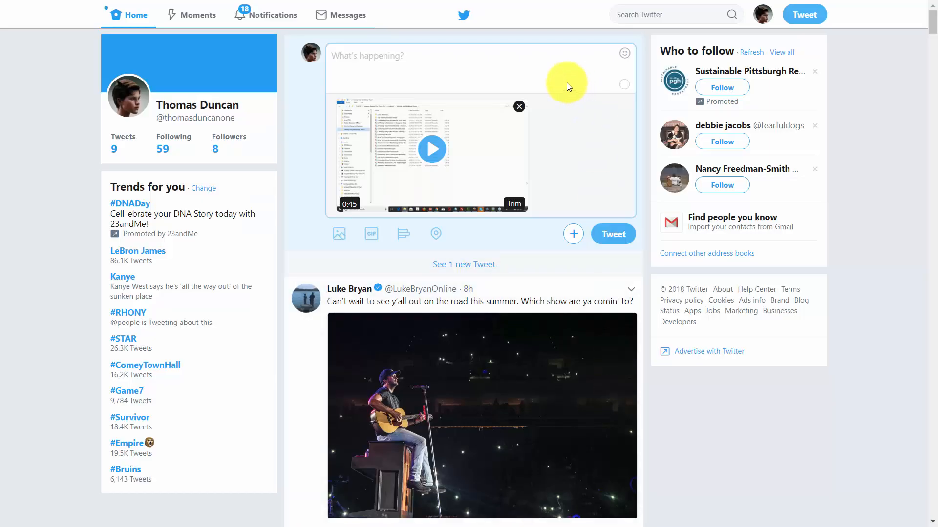
click(400, 58)
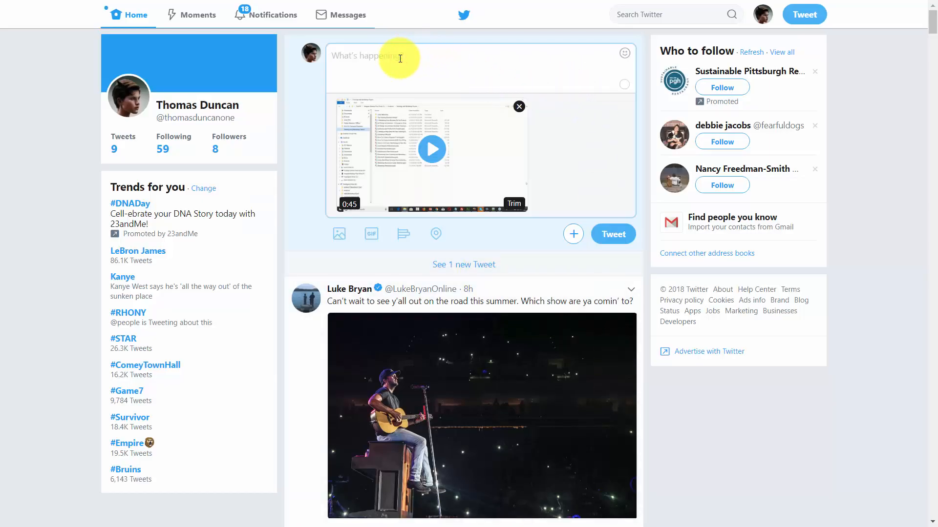
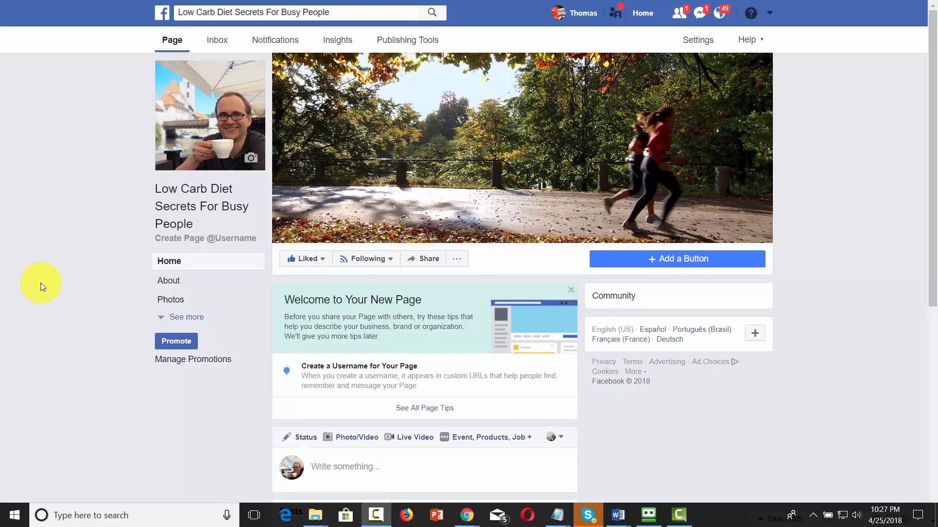
Step: Switch to the Low Carb Diet Secrets For Busy People Facebook page and look through its post types and existing posts
scroll(47, 297, down, 1)
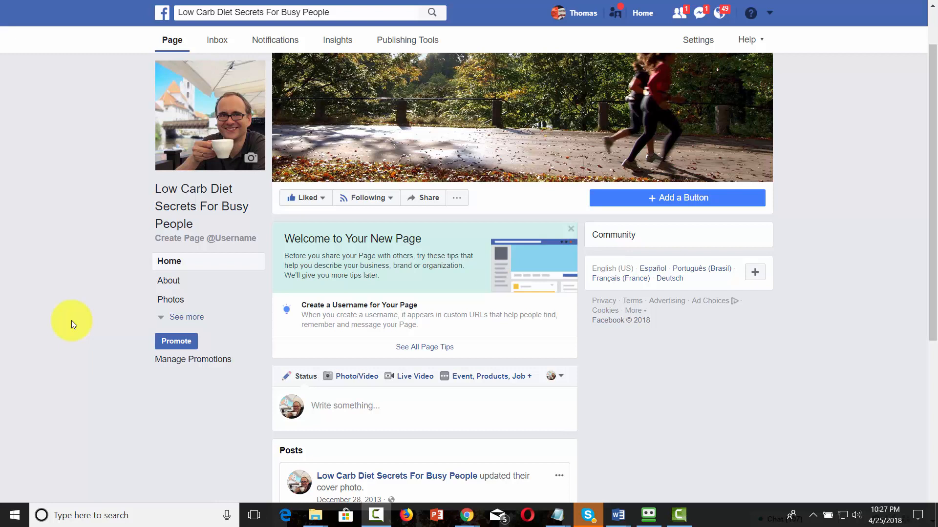
scroll(72, 321, down, 2)
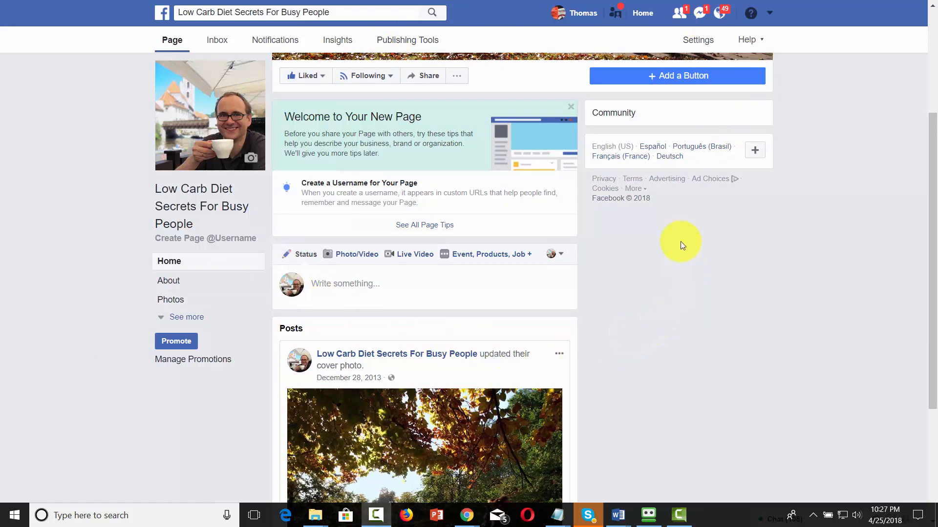
click(477, 257)
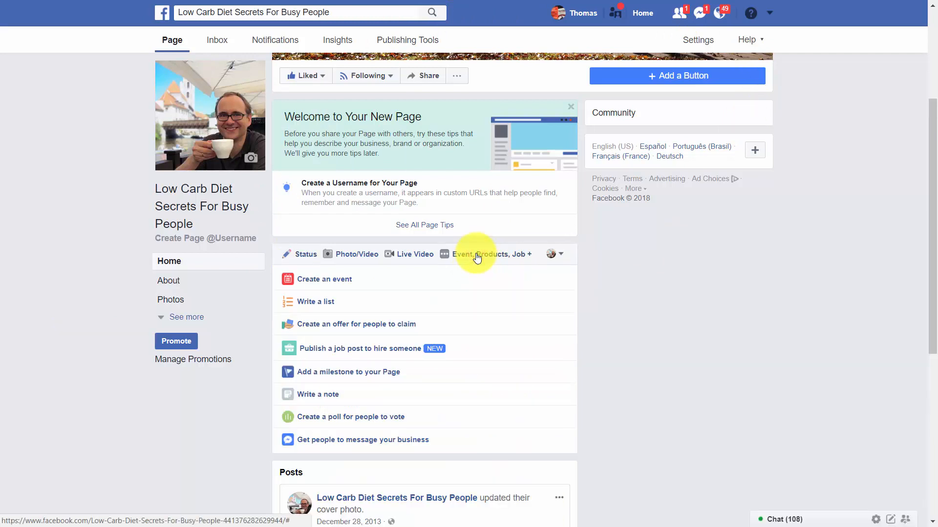
click(337, 285)
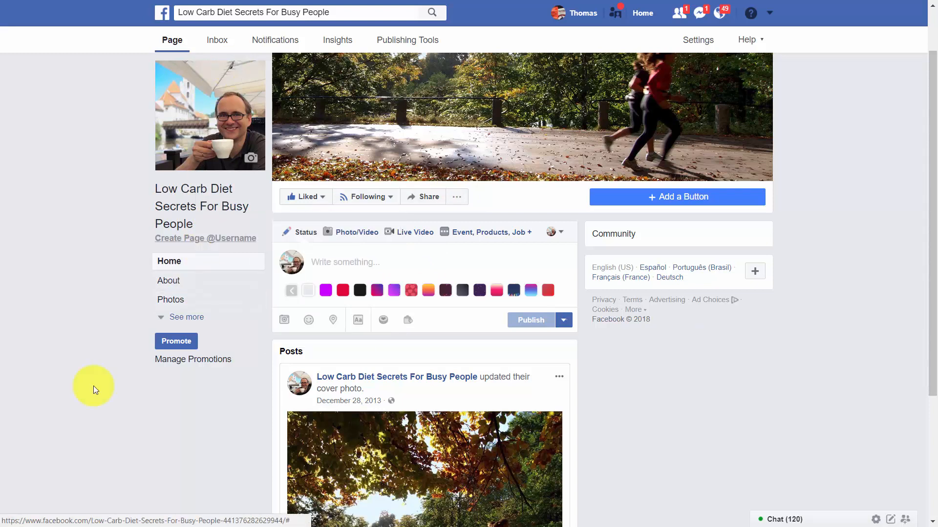
scroll(672, 405, down, 4)
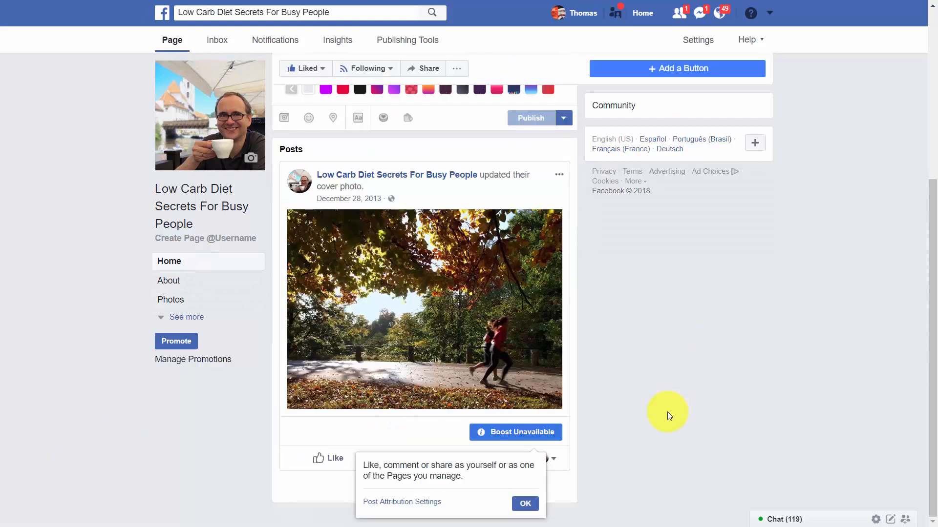
scroll(666, 411, up, 5)
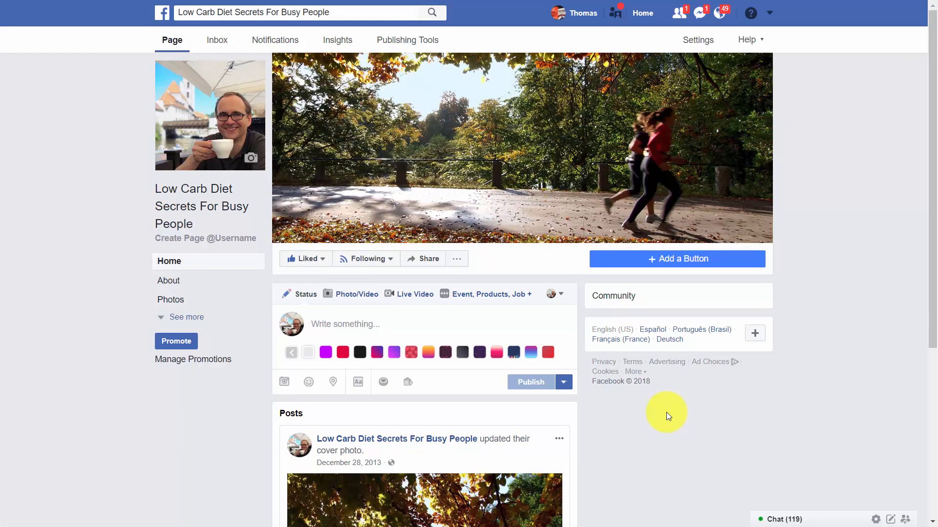
Step: Add a See Offers button to the page that sends people to the Offers section of the page
click(643, 267)
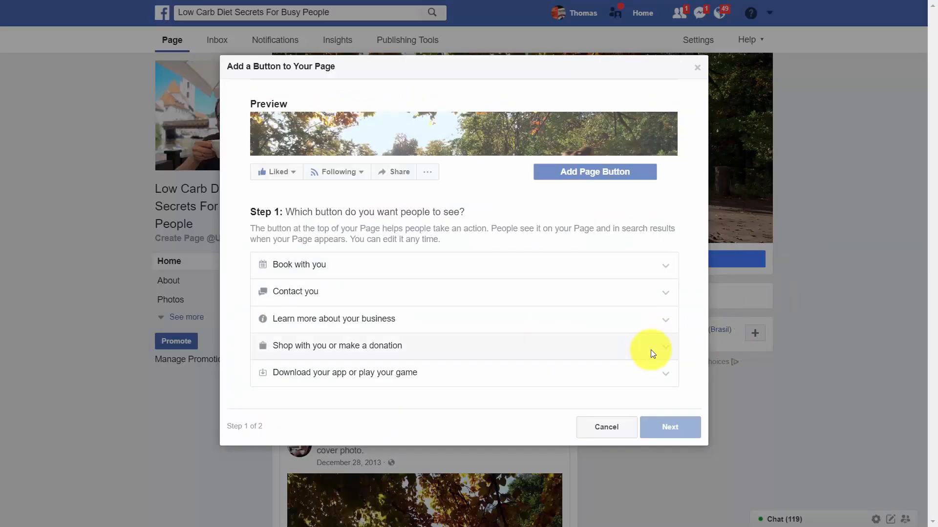
click(665, 348)
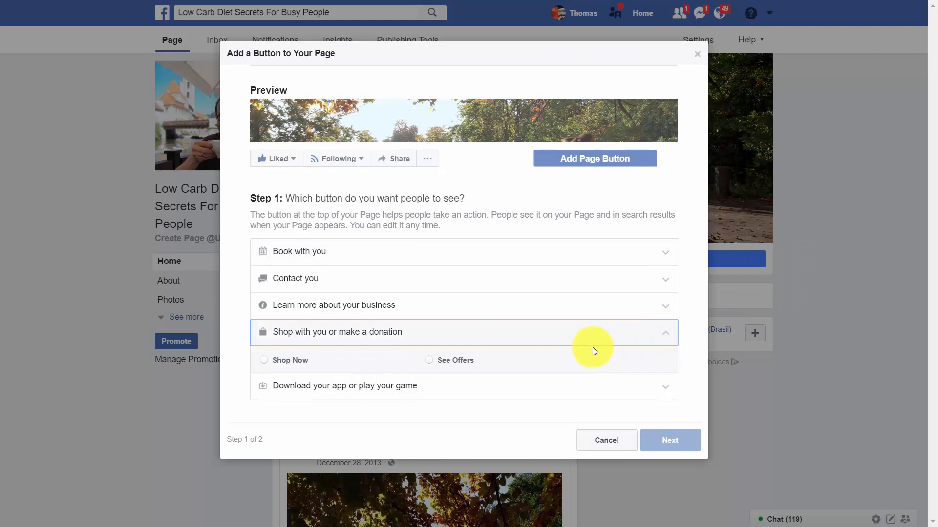
click(436, 360)
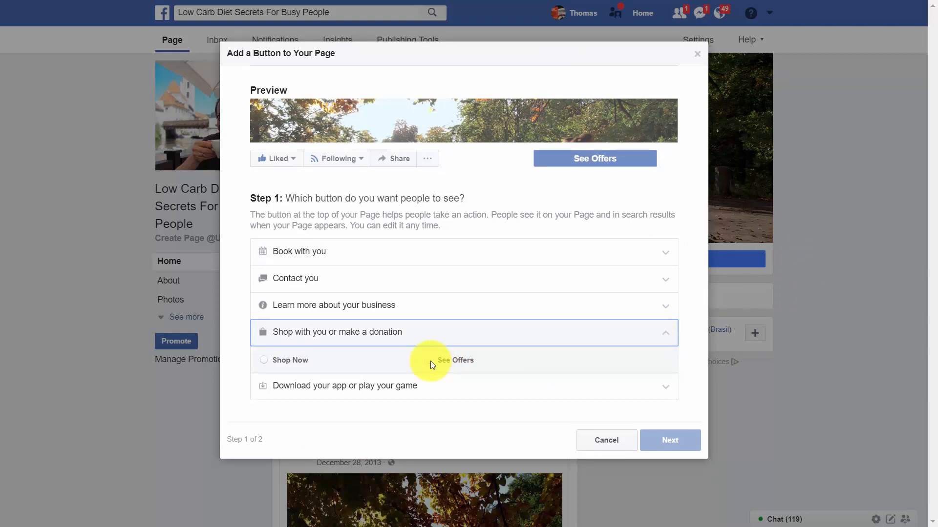
click(430, 362)
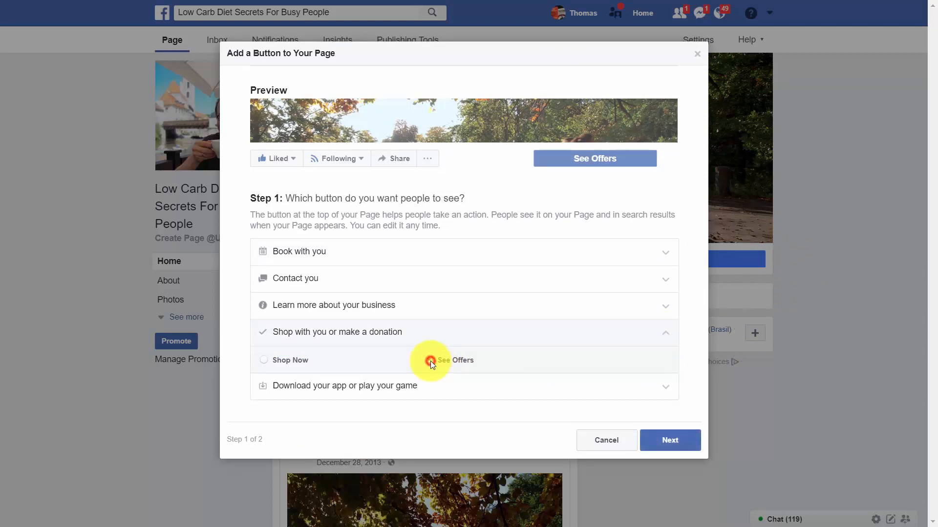
click(670, 440)
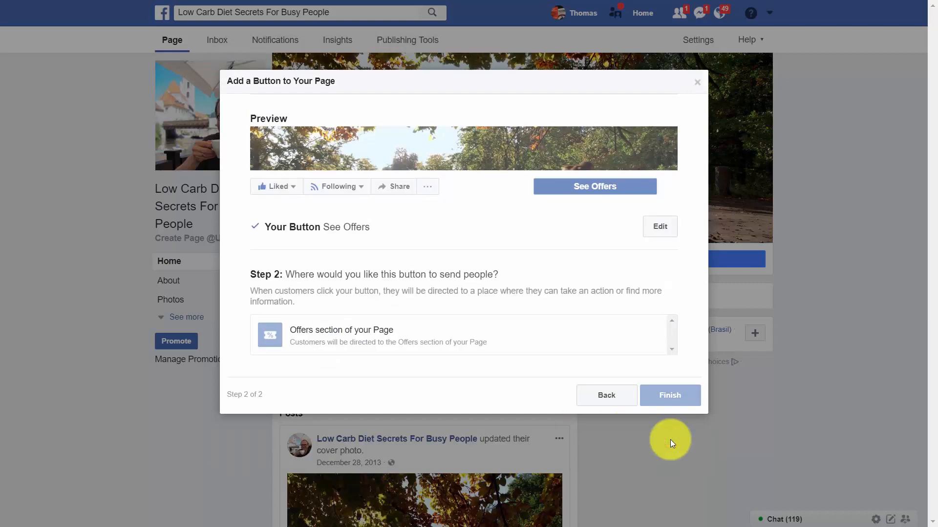
click(354, 344)
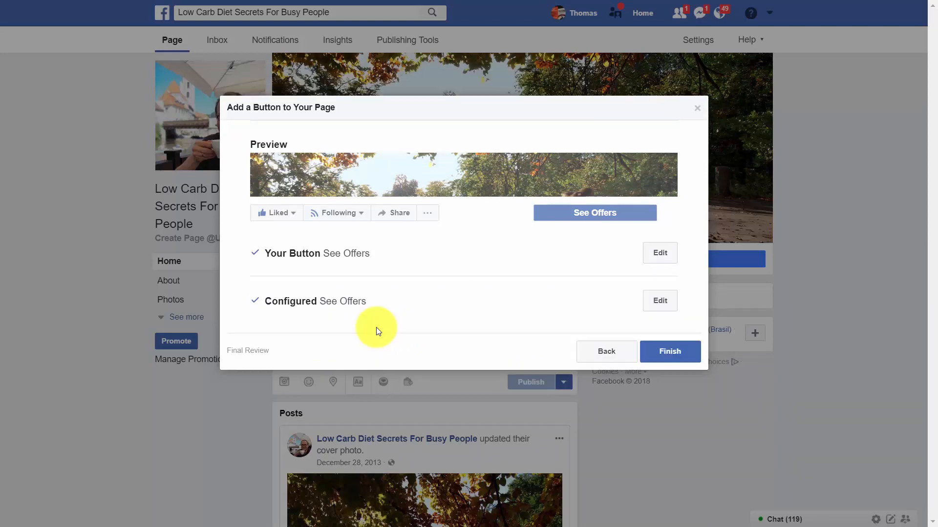
right_click(663, 358)
click(657, 358)
click(657, 358)
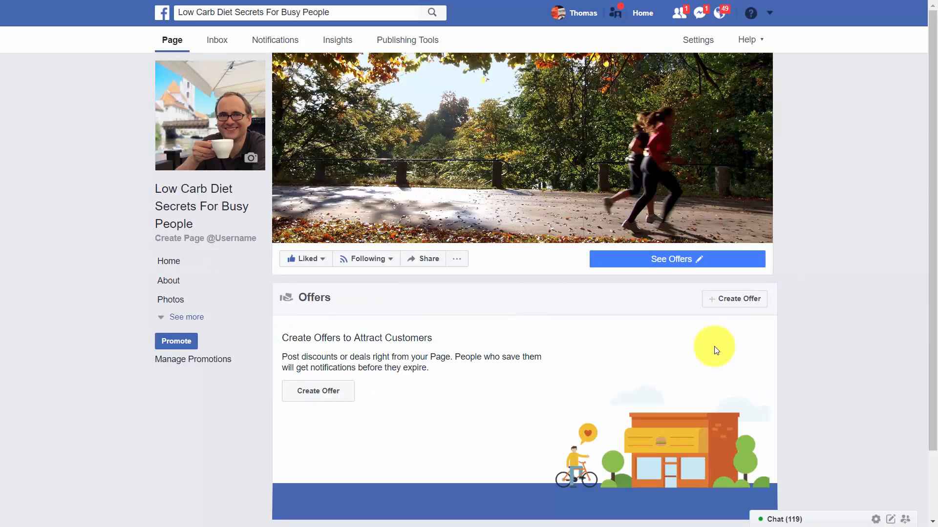
scroll(462, 336, down, 2)
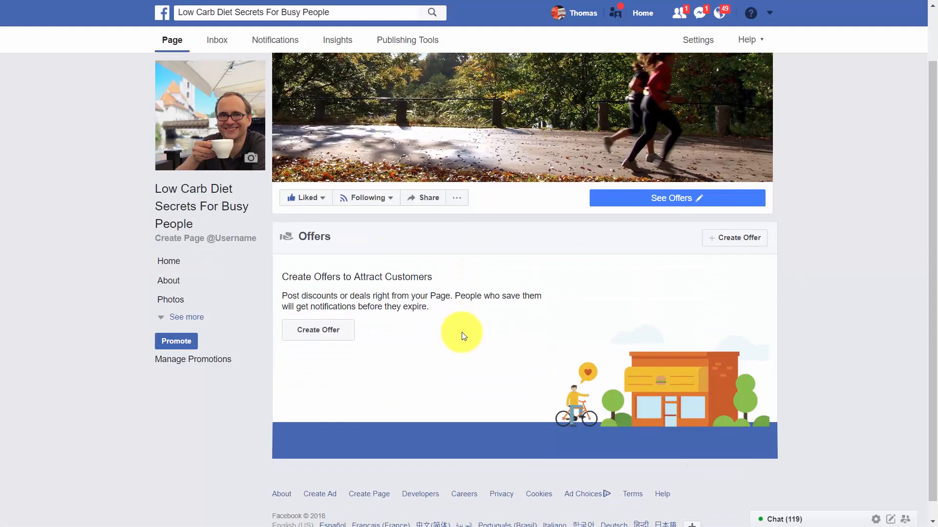
click(319, 329)
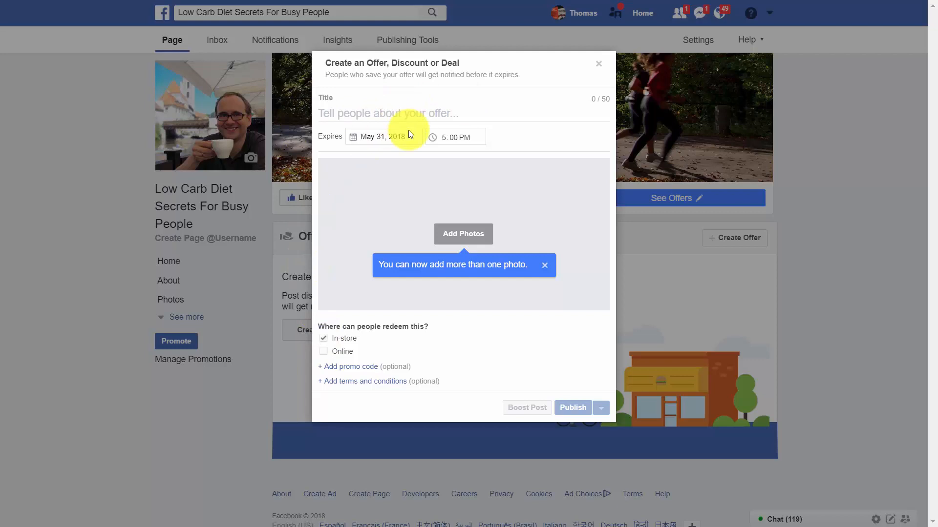
text(Our New Video Release)
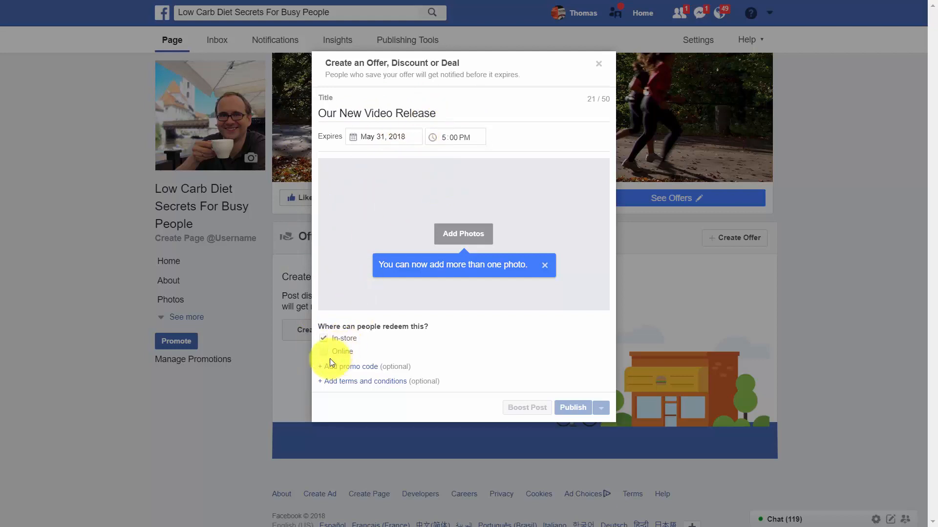
click(325, 350)
click(324, 329)
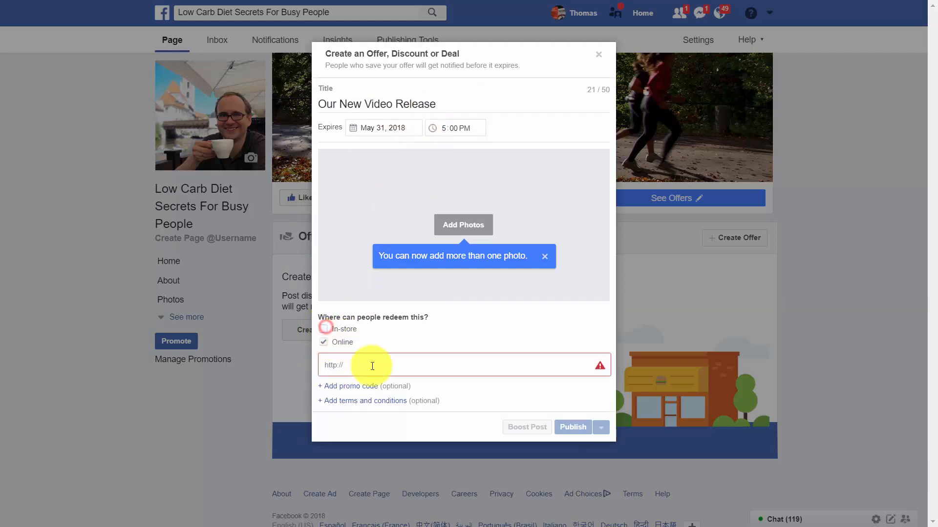
click(366, 363)
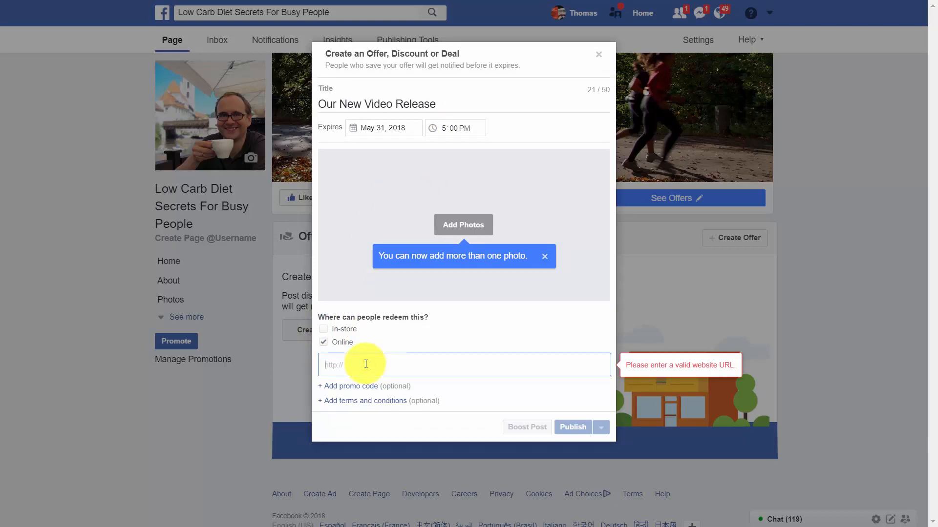
text(http://primevideo.com)
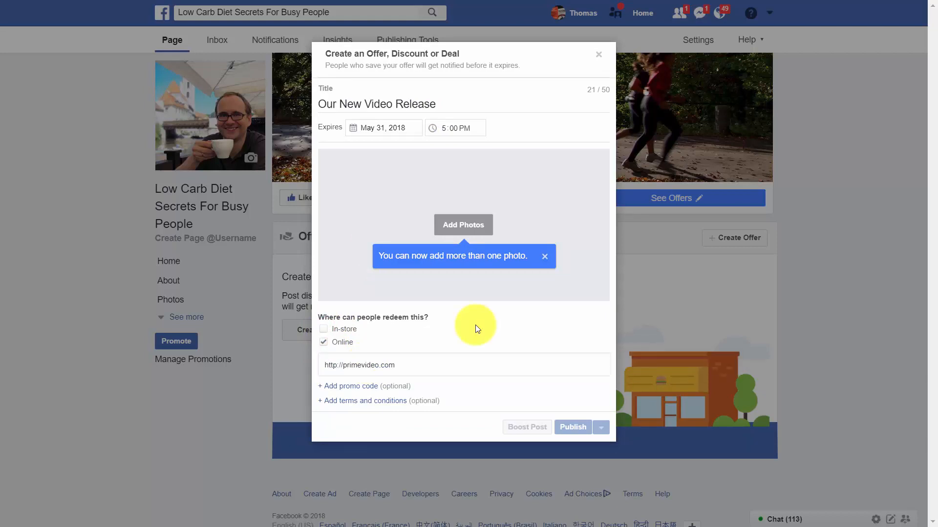
click(477, 226)
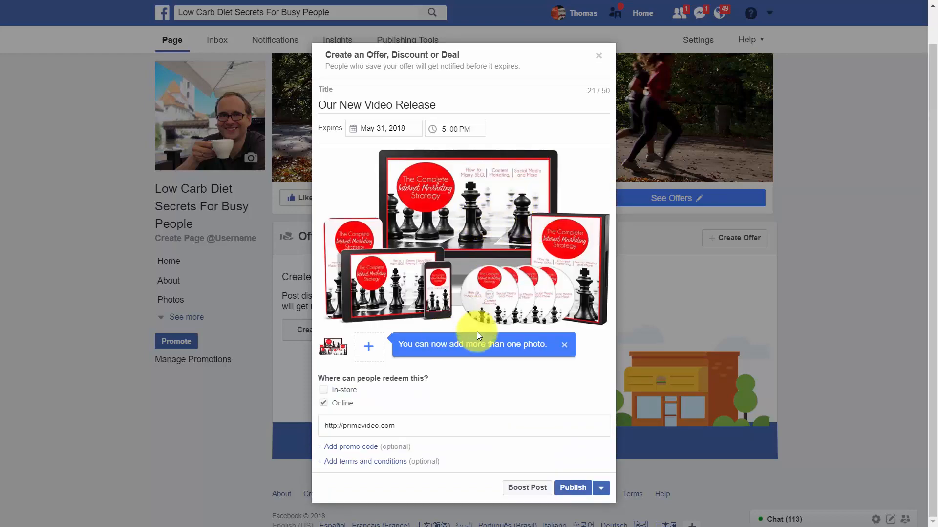
click(570, 487)
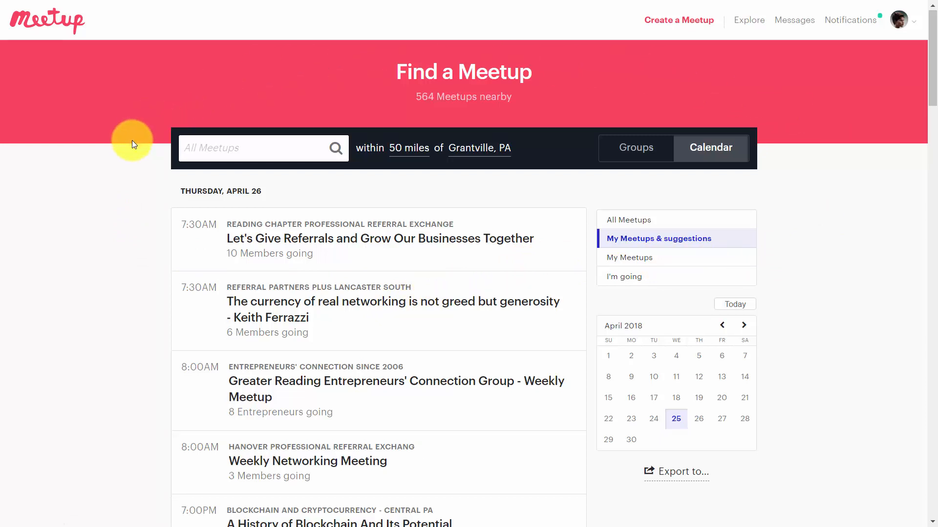
Step: Switch to Meetup and browse the calendar of upcoming meetups within 50 miles
scroll(230, 84, down, 1)
scroll(329, 119, up, 1)
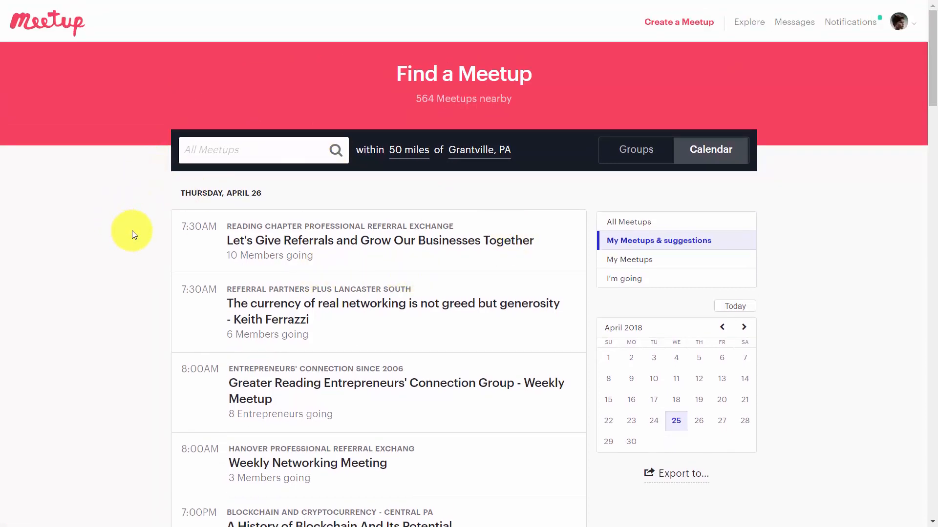
scroll(148, 266, down, 1)
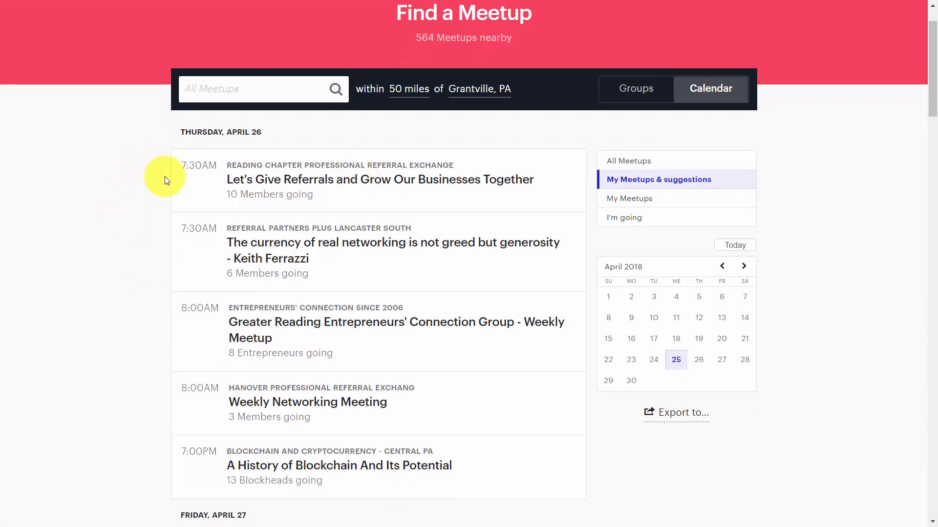
scroll(181, 180, down, 2)
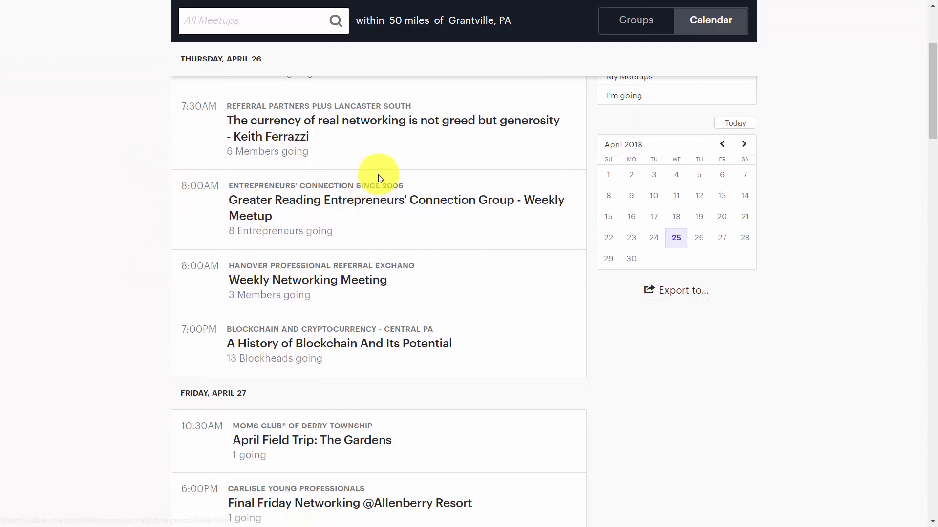
scroll(154, 216, down, 5)
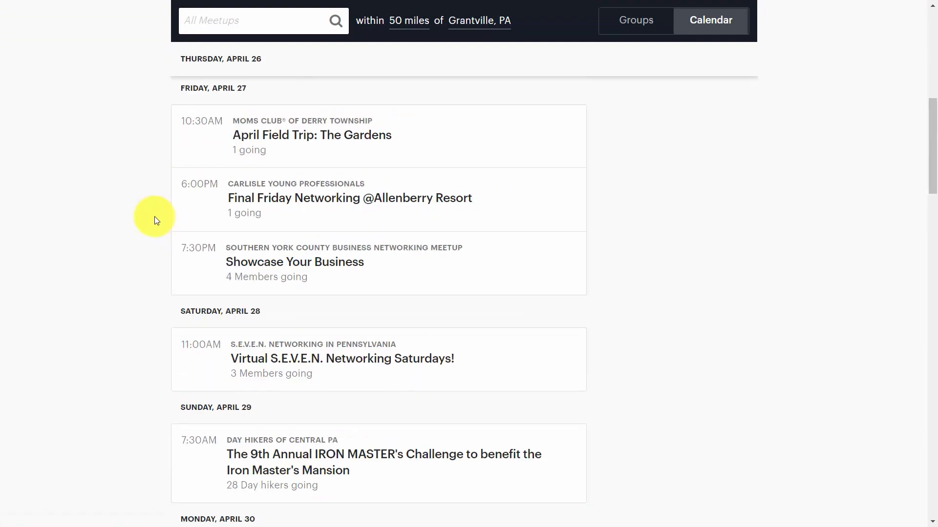
scroll(154, 217, down, 1)
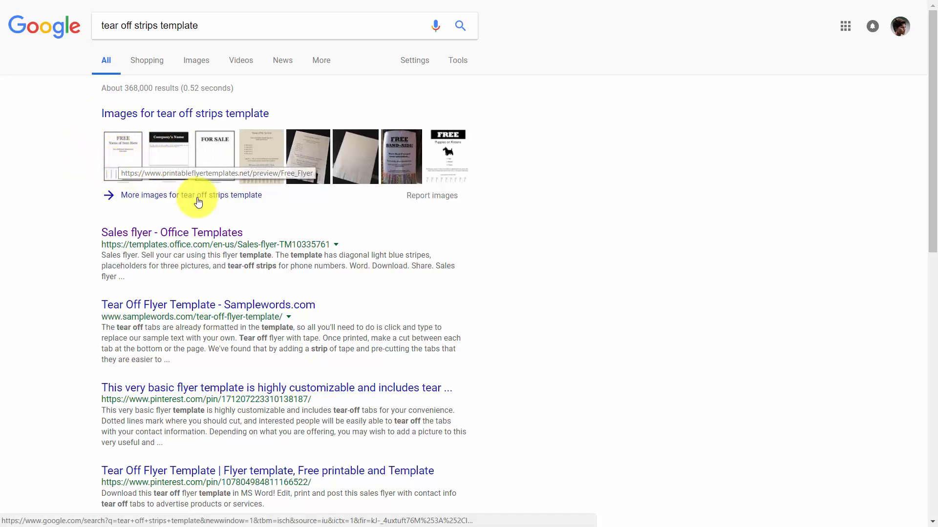
Step: Switch to Google and open the Office Templates sales flyer from the "tear off strips template" results
click(201, 239)
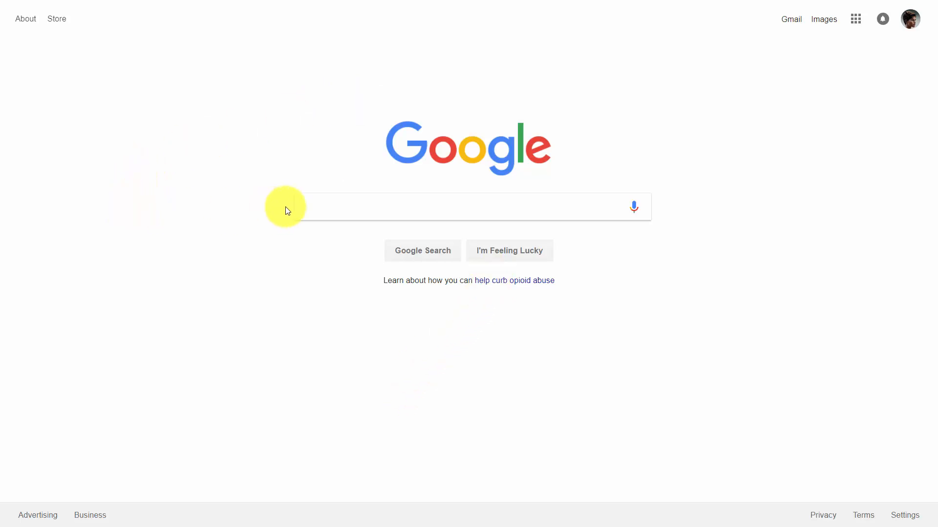
click(301, 206)
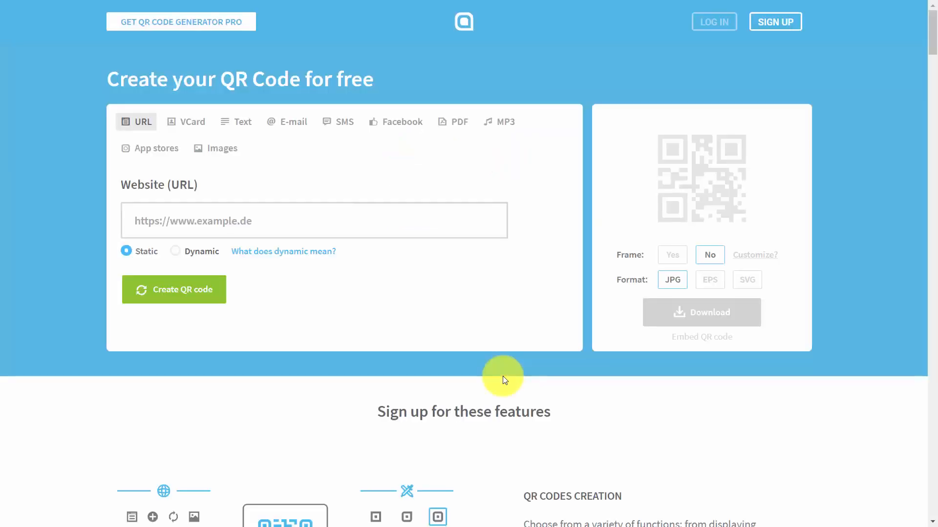
click(402, 206)
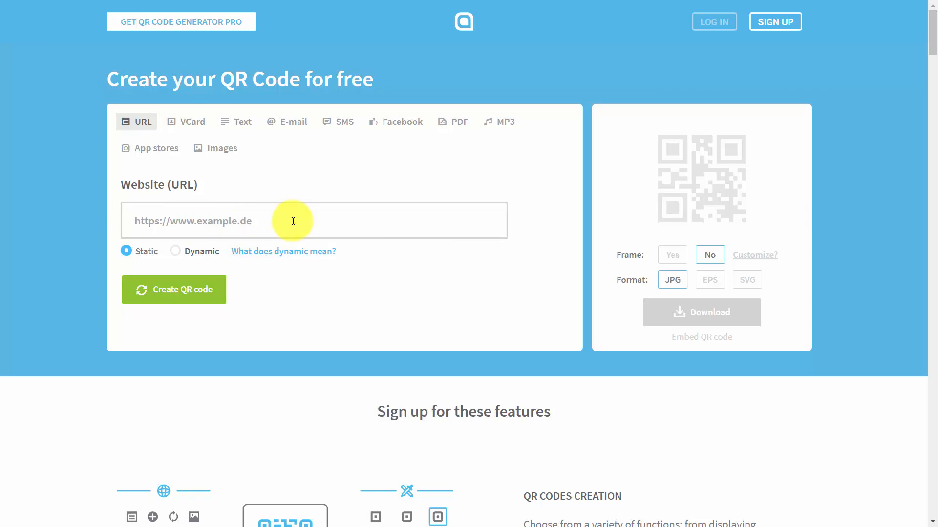
text(http://primevideo.com)
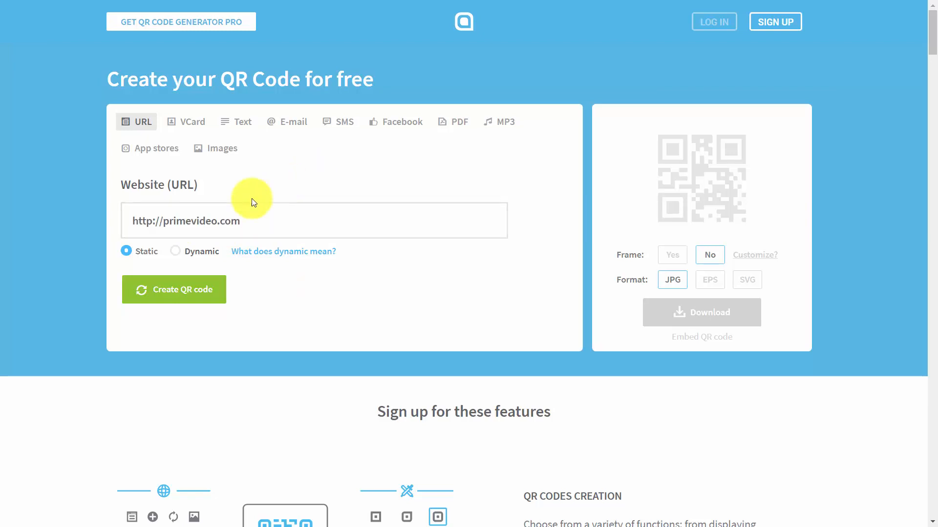
click(189, 290)
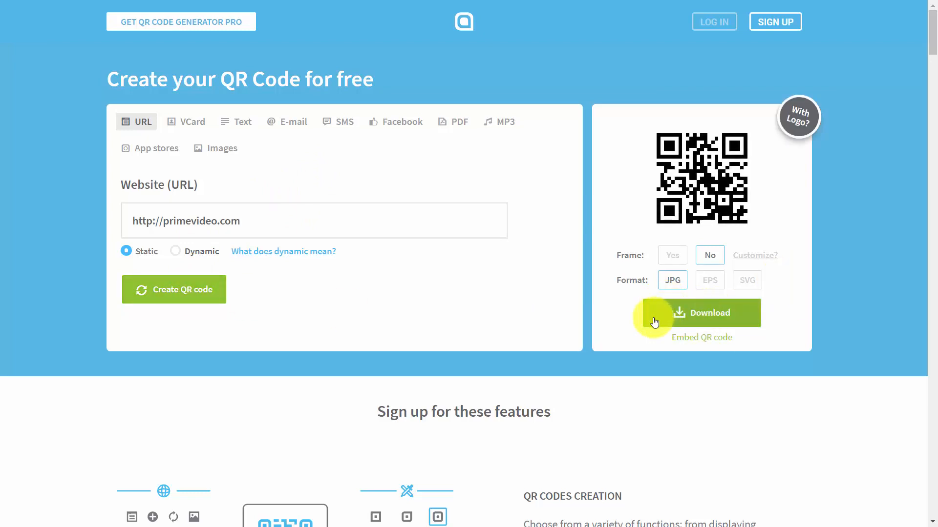
click(683, 308)
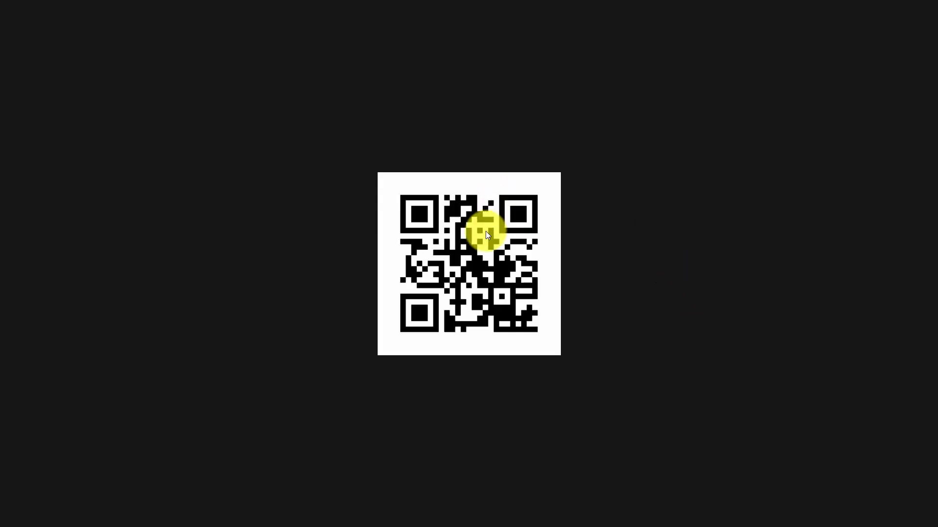
right_click(485, 233)
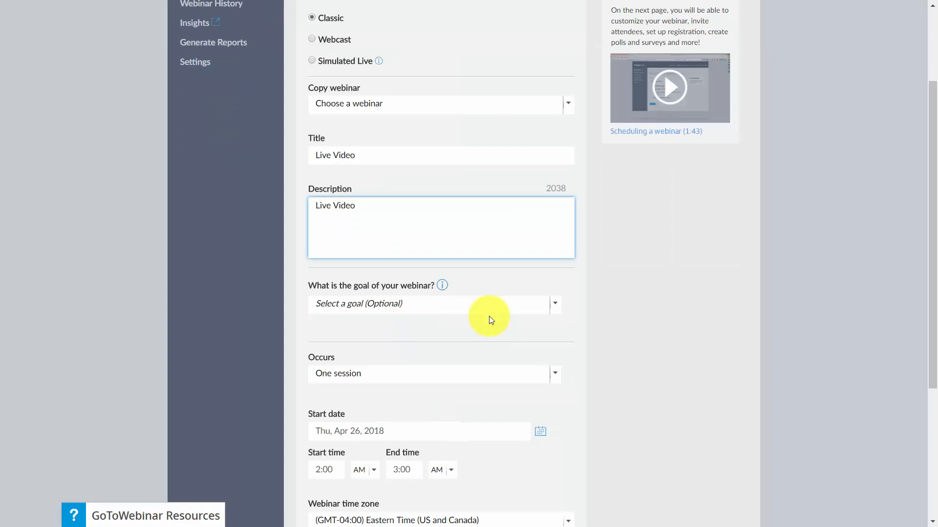
Step: Switch to GoToWebinar and schedule the one-session "Live Video" webinar for April 26, 2018, from 2:00 to 3:00 AM
scroll(377, 280, down, 1)
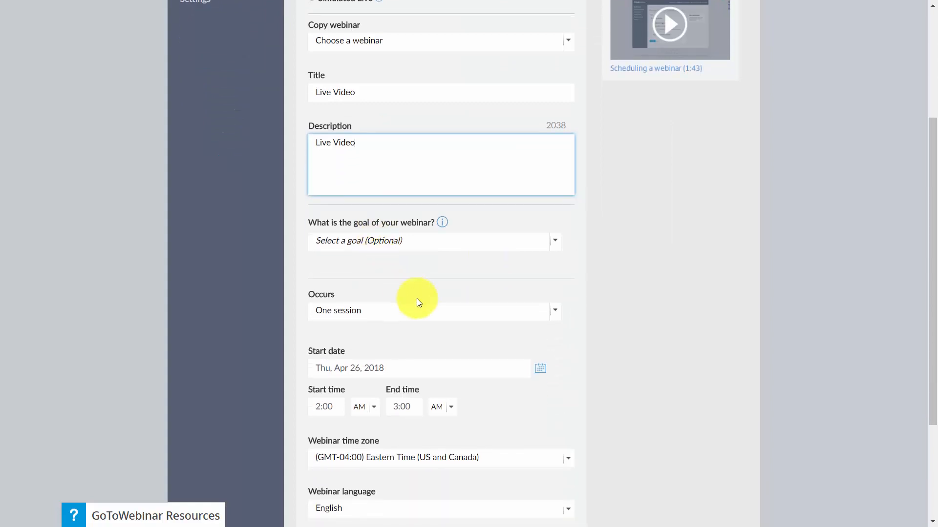
scroll(417, 303, down, 3)
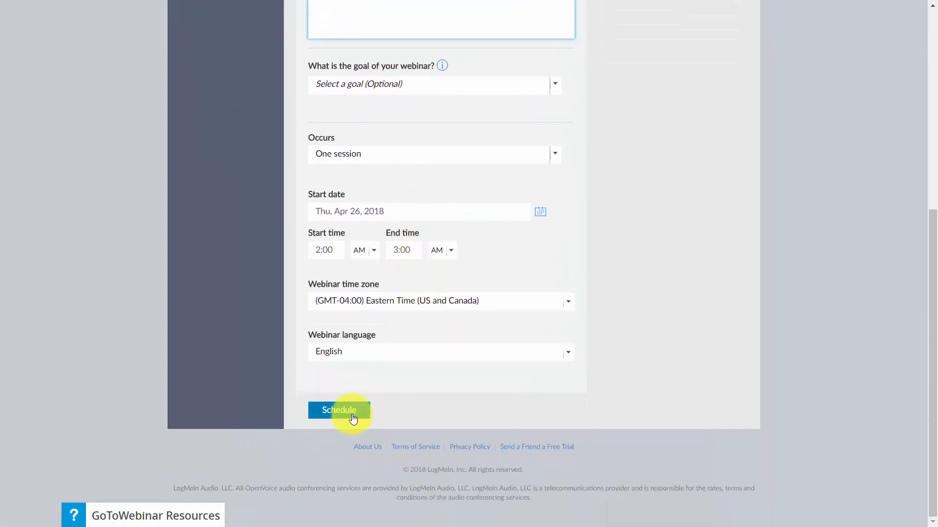
click(352, 415)
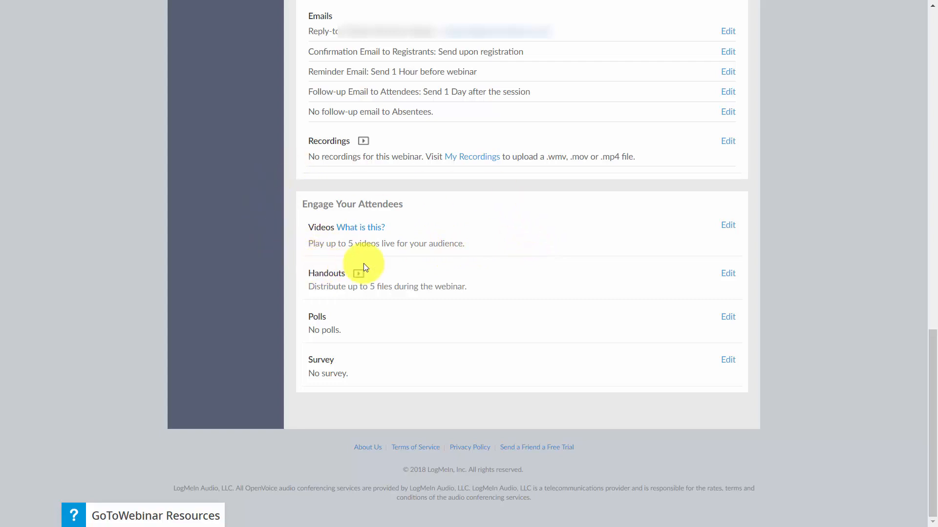
Step: Open the webinar's videos for editing and start adding a video or link
click(727, 226)
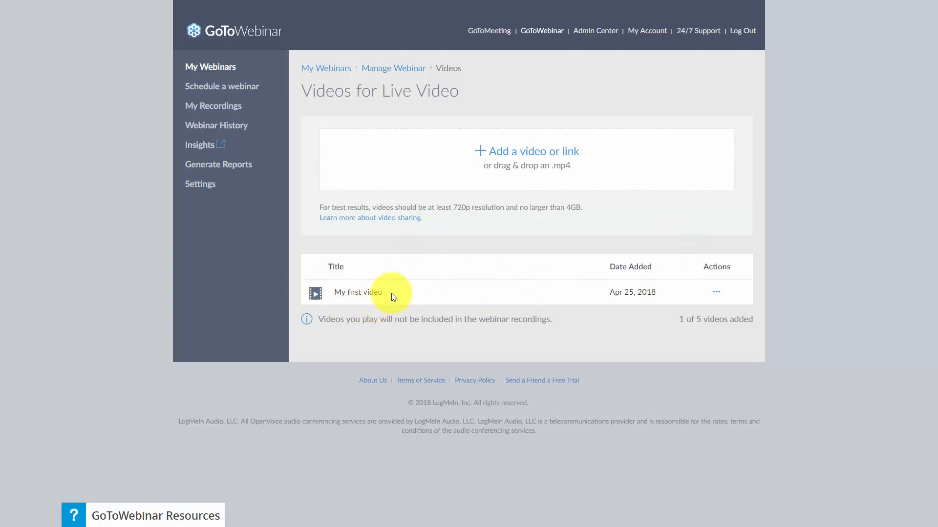
click(528, 151)
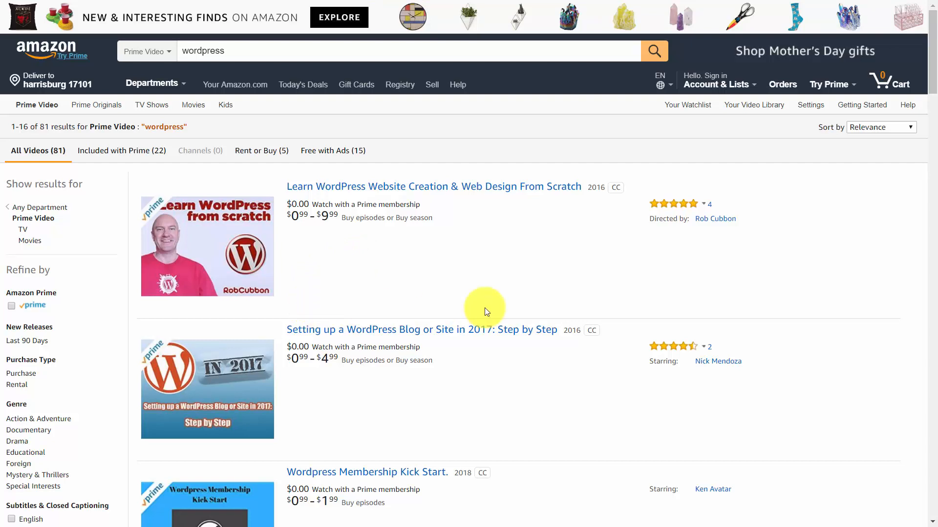
Step: Switch to Amazon and browse the Prime Video results for "wordpress" and "wordpress plugin"
scroll(485, 311, down, 20)
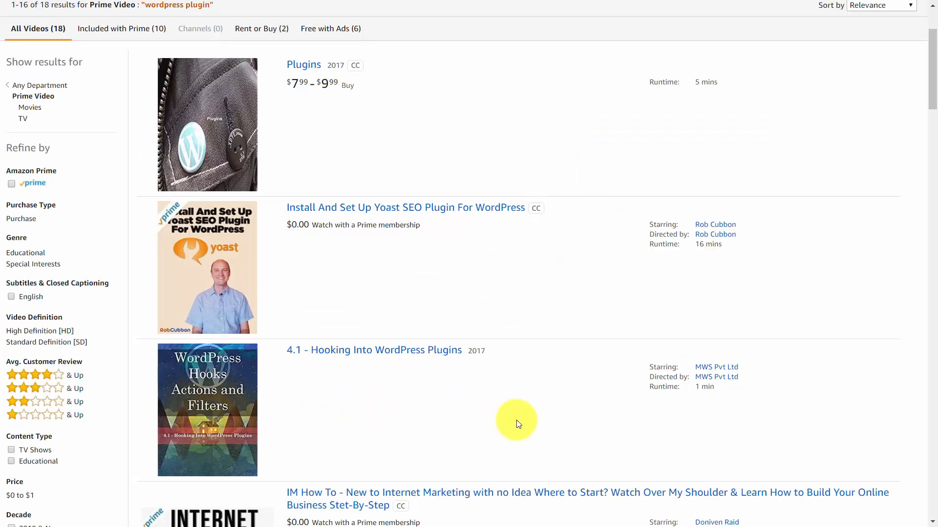
scroll(514, 425, down, 1)
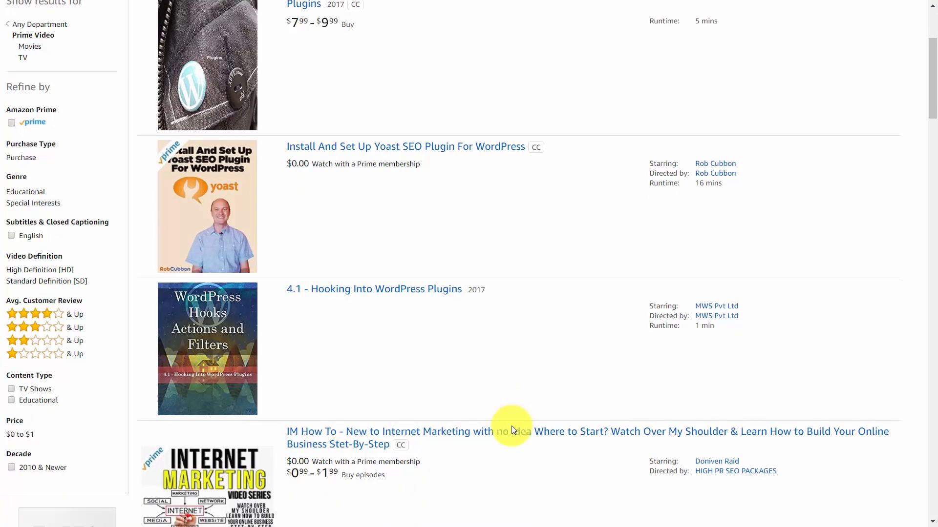